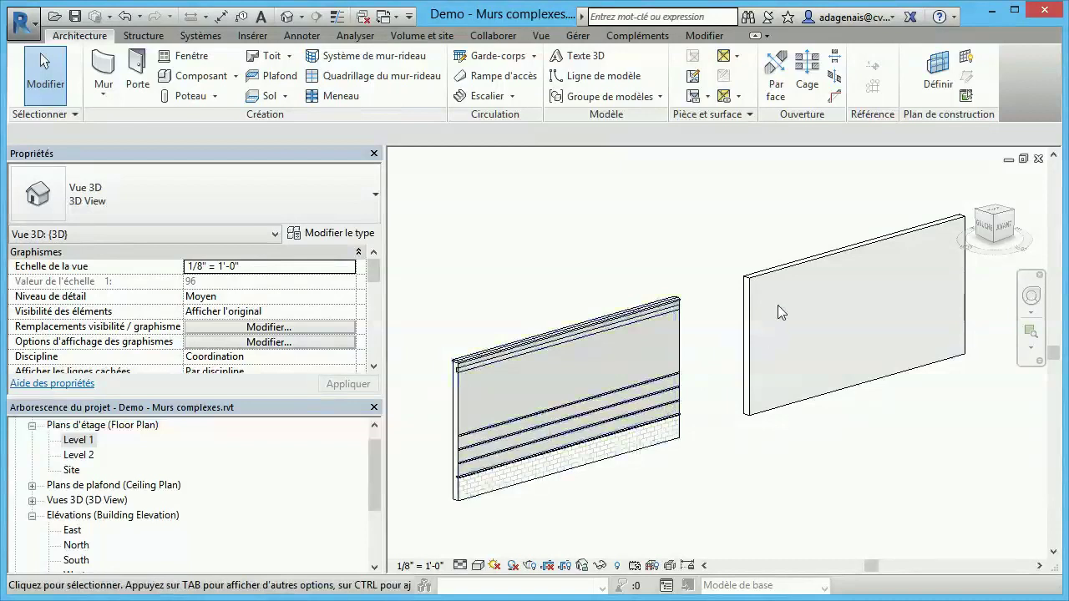
# - Examine the plain wall and the detailed brick wall in the 3D view, comparing their types and surface appearance
pyautogui.click(765, 272)
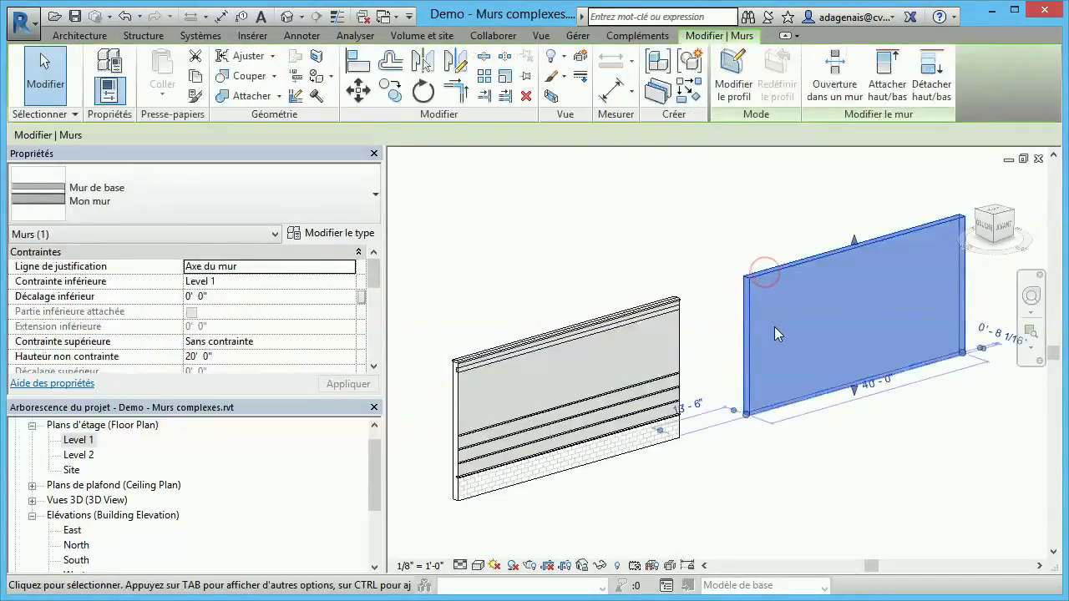
pyautogui.click(738, 532)
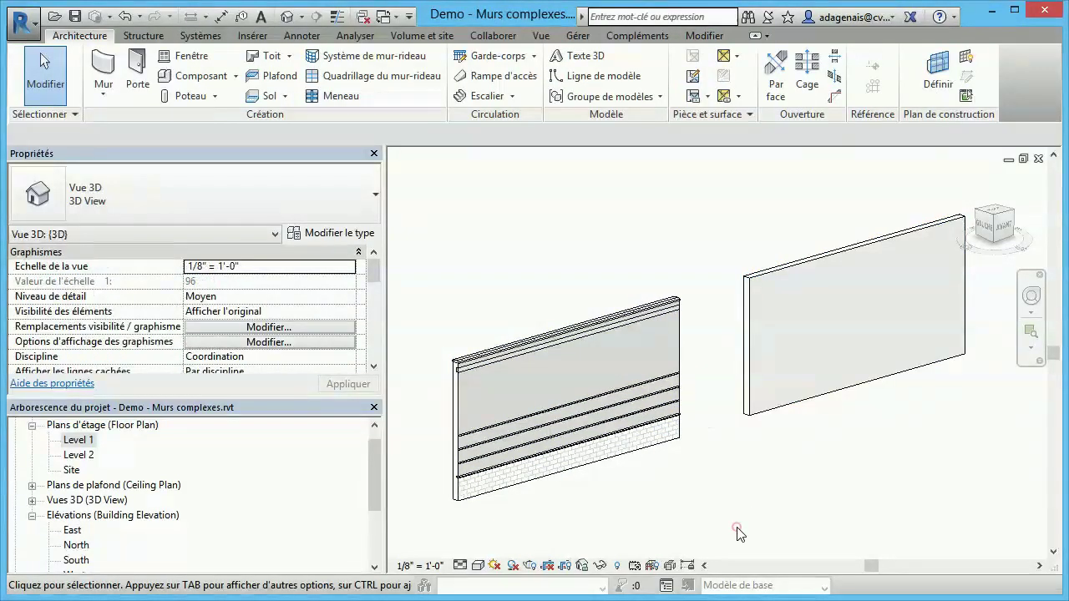
pyautogui.click(581, 332)
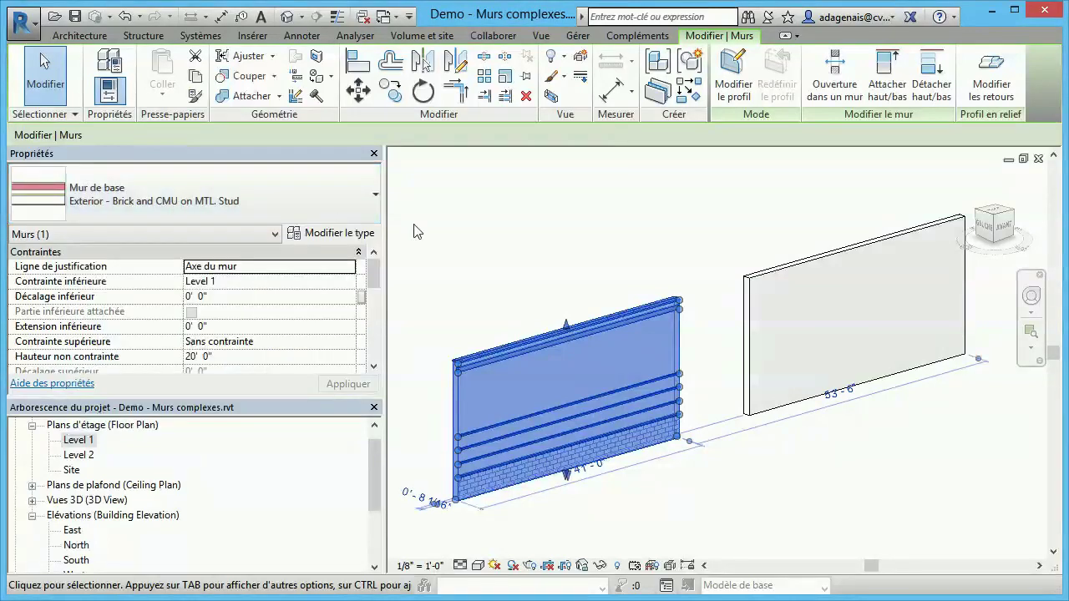
pyautogui.click(700, 490)
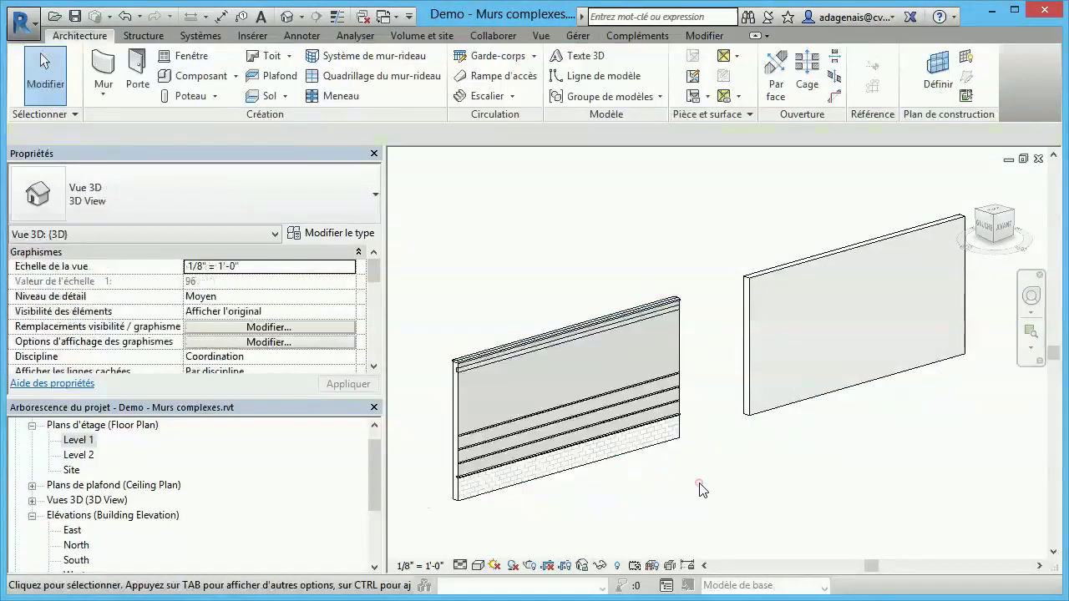
pyautogui.click(746, 327)
pyautogui.scroll(4, 784, 359)
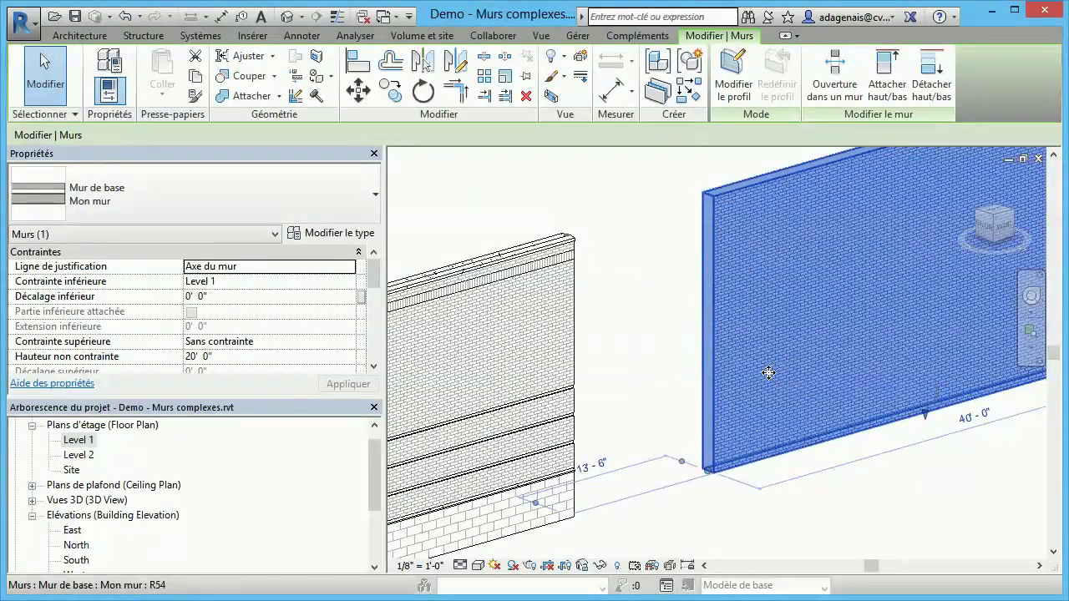
pyautogui.scroll(-2, 768, 370)
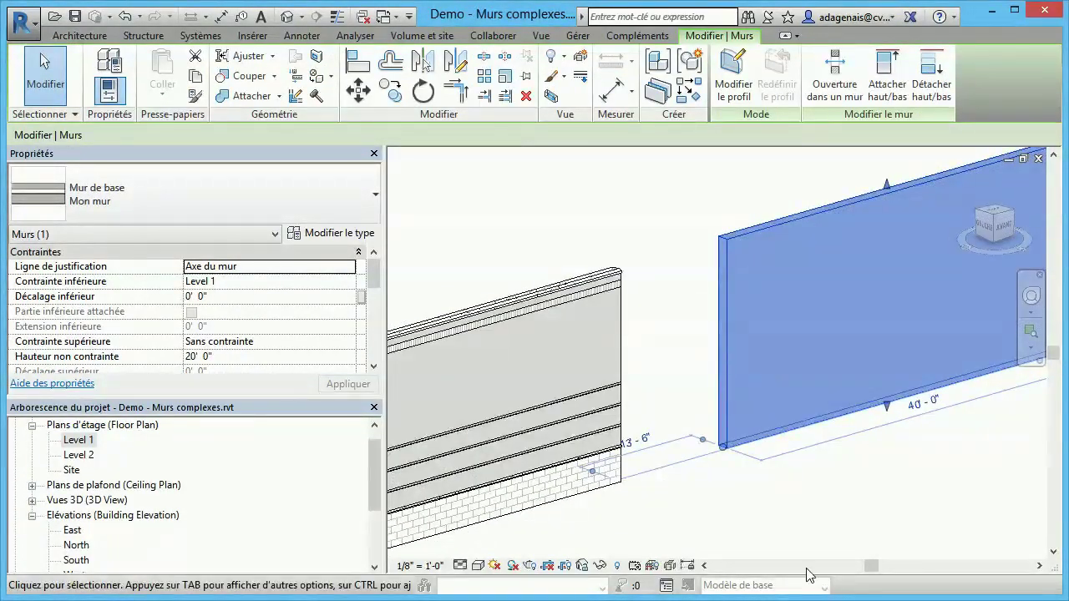
pyautogui.press('Escape')
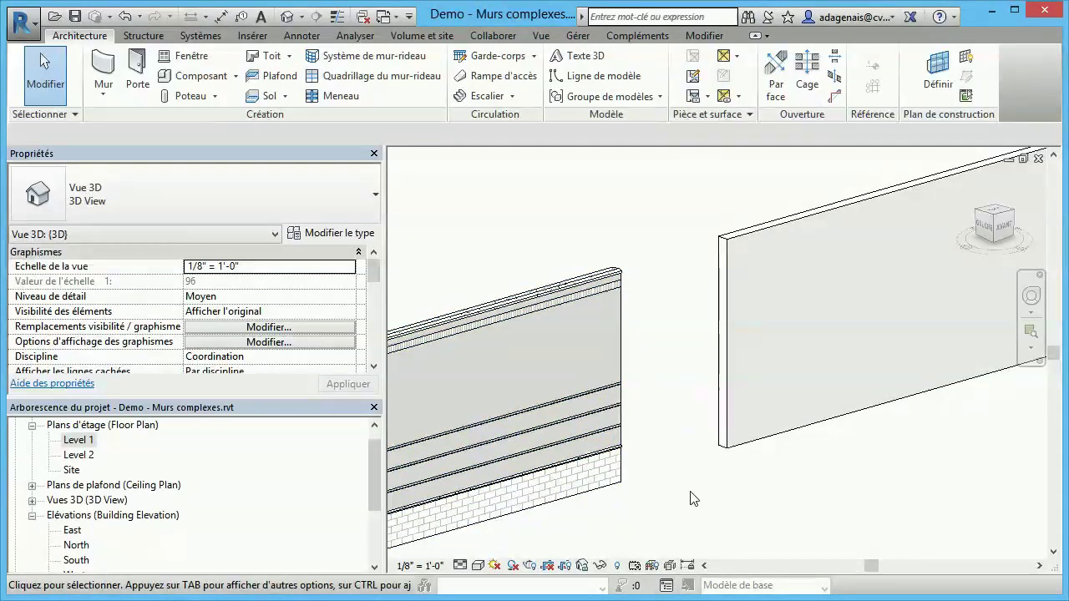
pyautogui.scroll(-2, 702, 497)
pyautogui.scroll(-1, 701, 498)
pyautogui.moveTo(707, 496); pyautogui.dragTo(732, 460, button='middle')
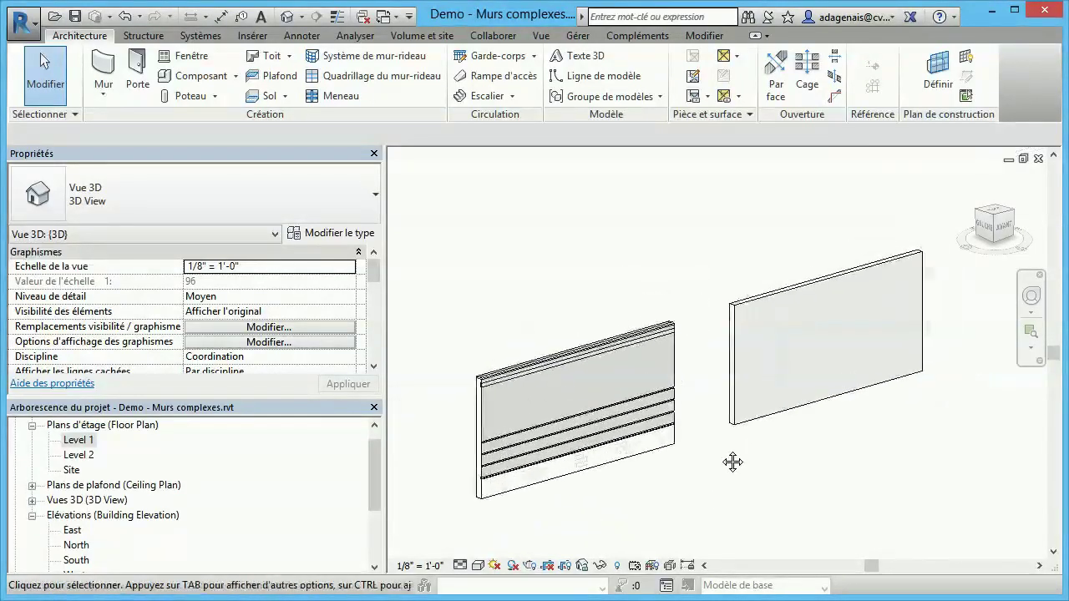
# - Open the layer structure of the plain wall's type, Mon mur, for editing with the assembly preview displayed
pyautogui.click(735, 341)
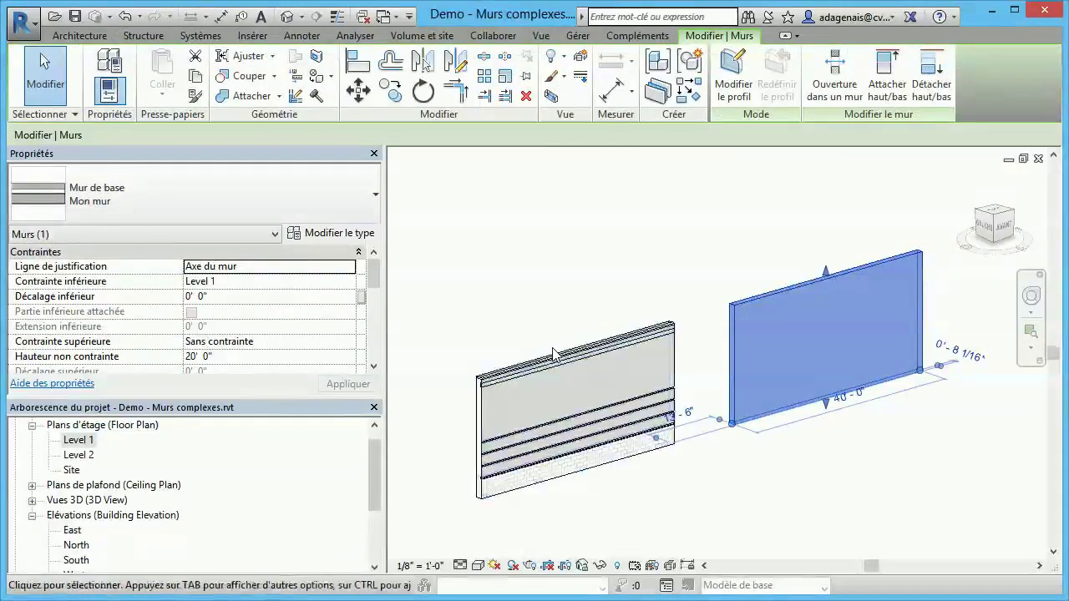
pyautogui.click(354, 236)
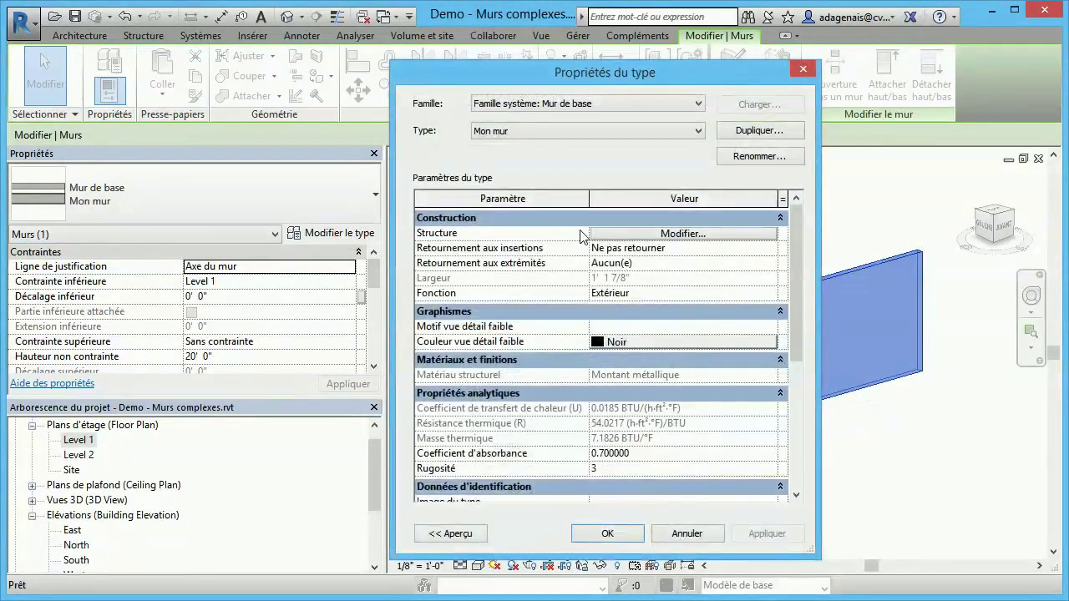
pyautogui.click(689, 236)
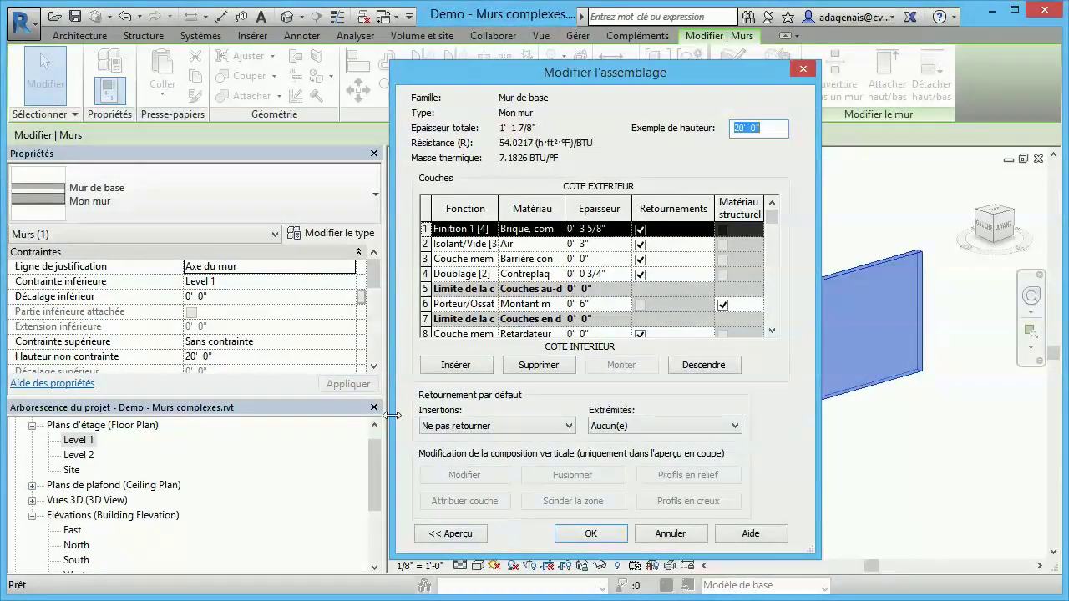
pyautogui.click(456, 534)
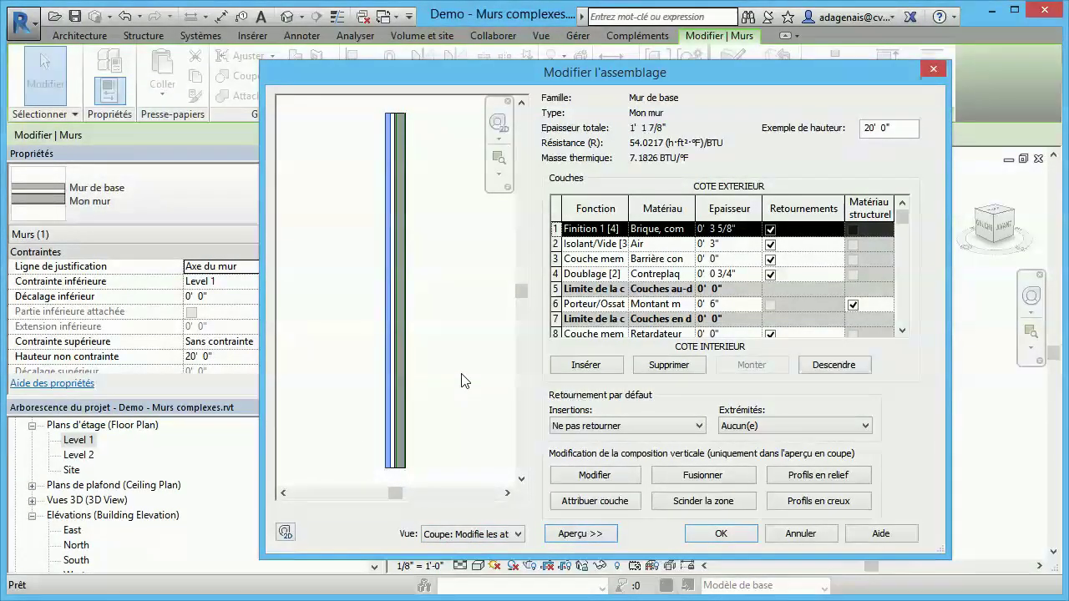
# - View the wall assembly preview in floor plan, then return it to the section view
pyautogui.click(518, 533)
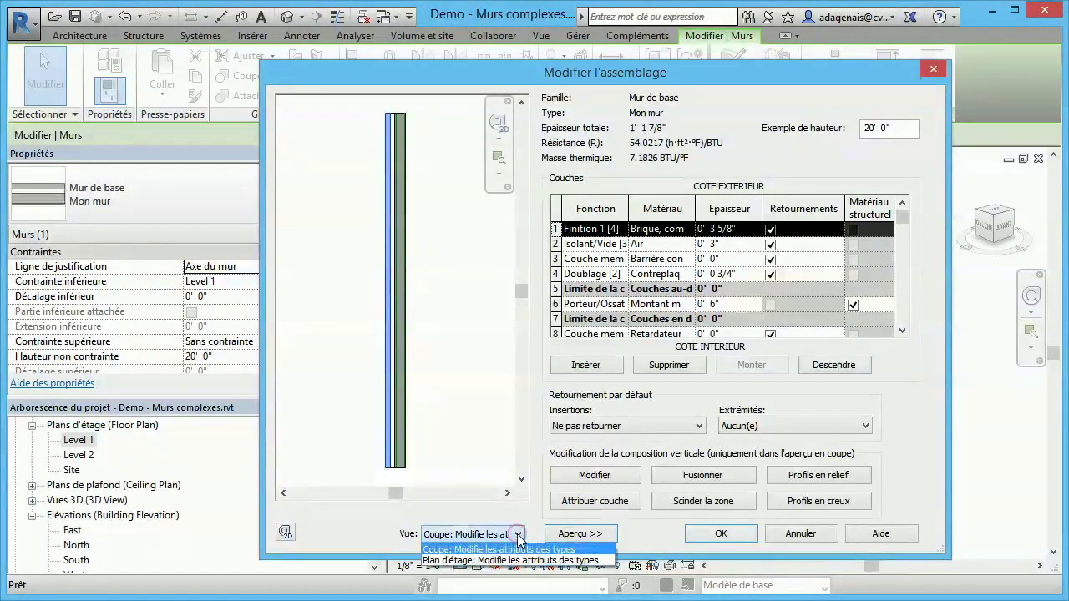
pyautogui.click(472, 562)
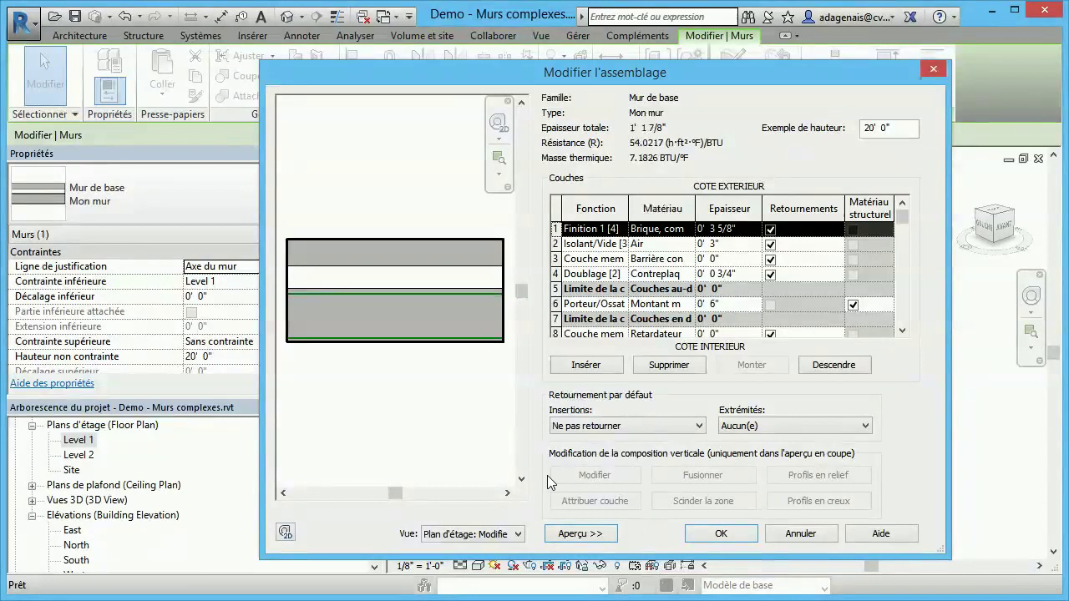
pyautogui.click(517, 535)
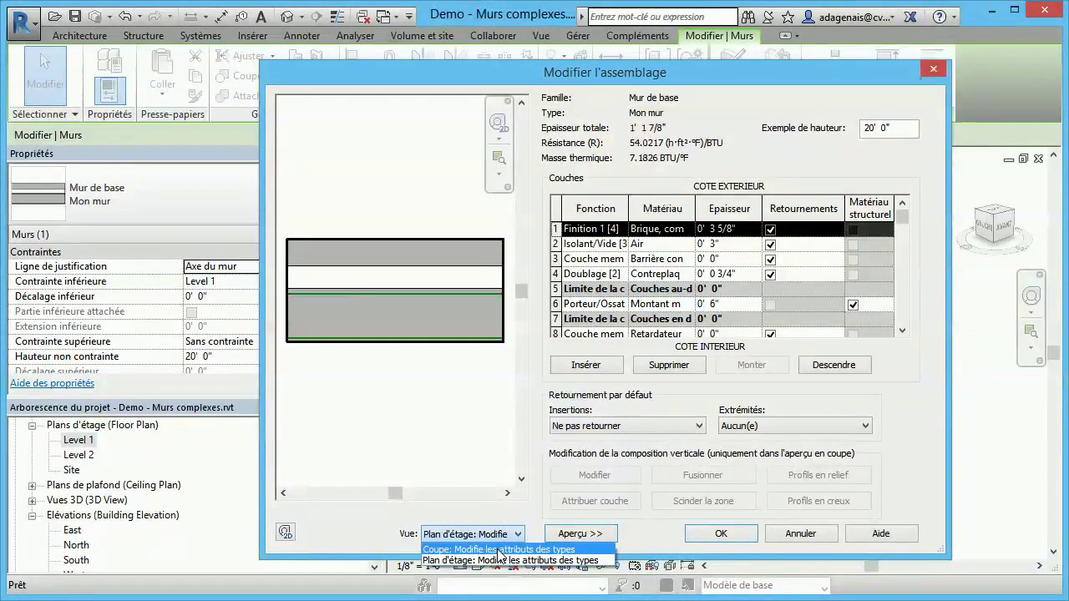
pyautogui.click(499, 549)
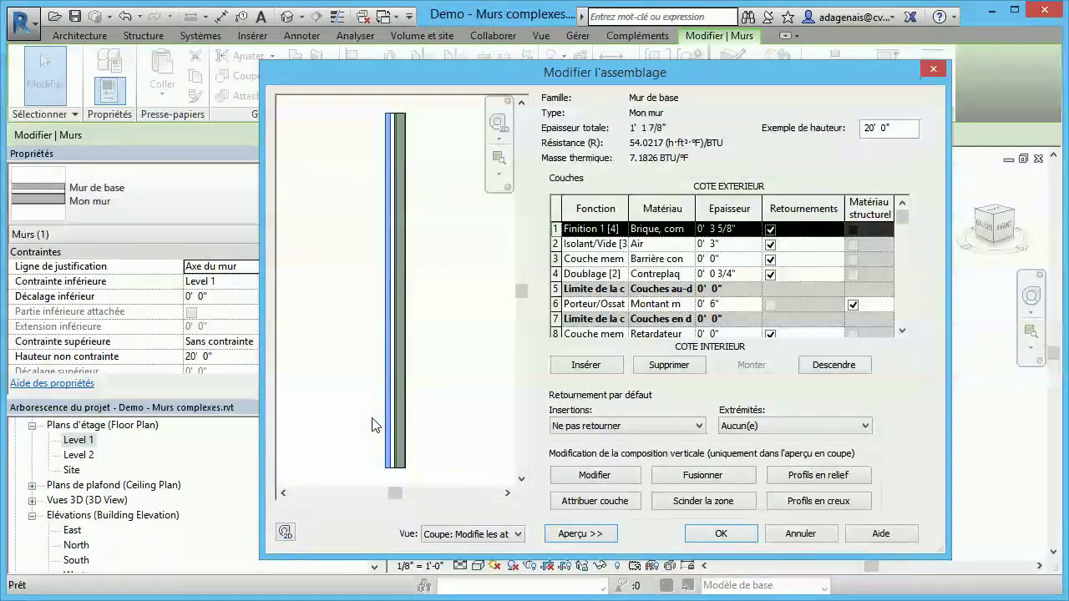
# - Split the exterior brick layer horizontally at 3'-6" above the wall base in the section preview
pyautogui.scroll(5, 372, 425)
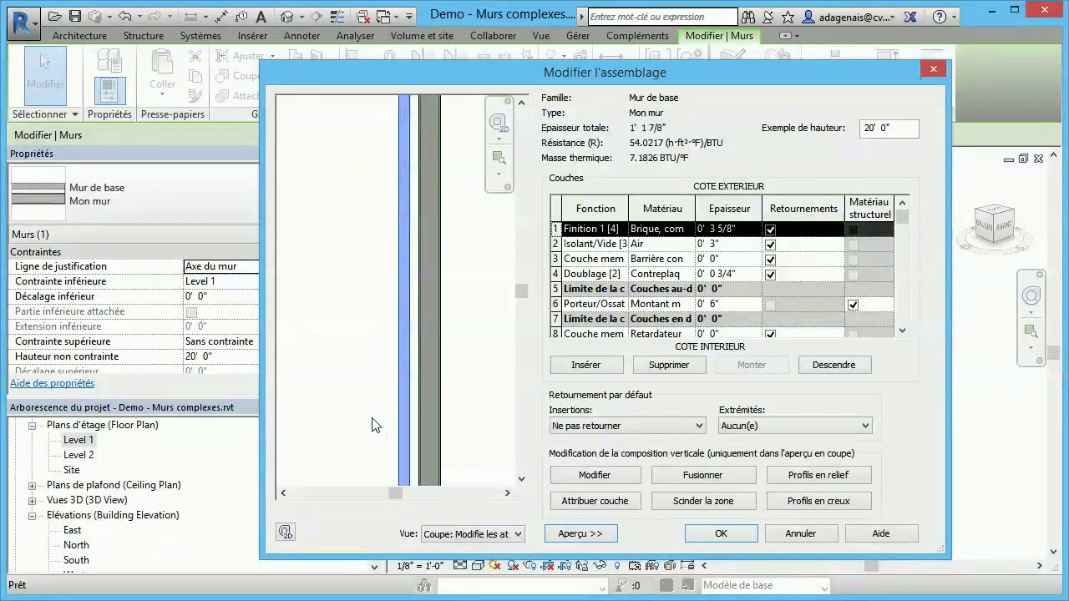
pyautogui.moveTo(372, 425); pyautogui.dragTo(358, 289, button='middle')
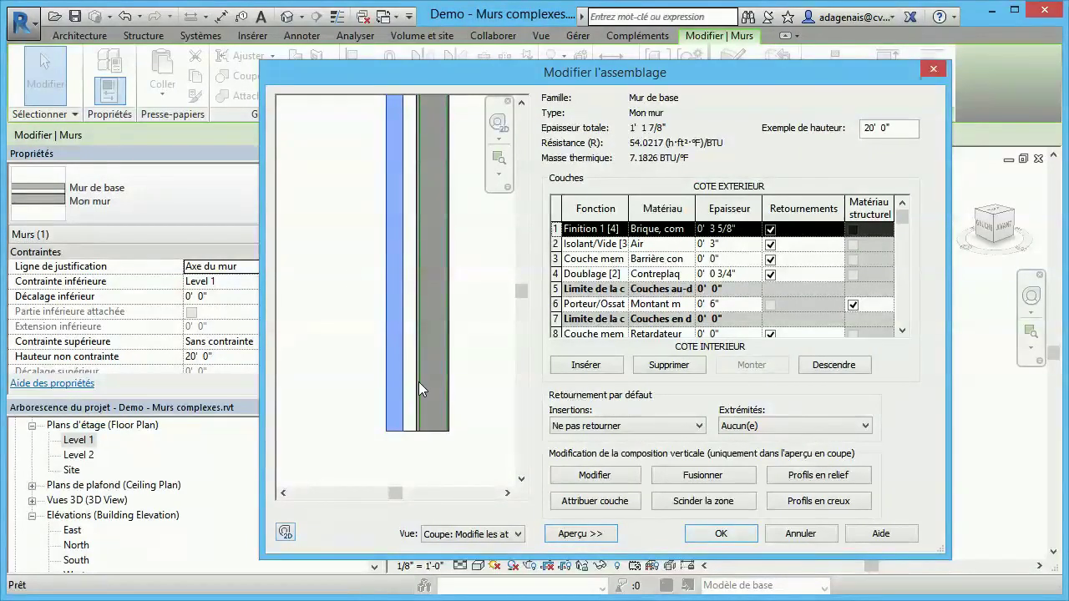
pyautogui.scroll(1, 414, 387)
pyautogui.moveTo(422, 381); pyautogui.dragTo(432, 410, button='middle')
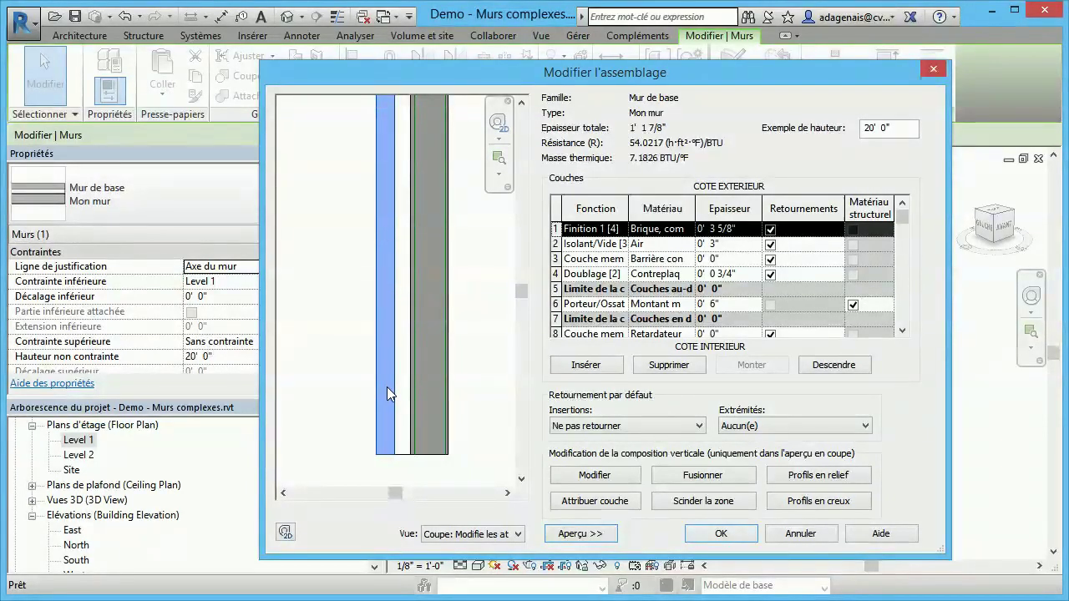
pyautogui.click(711, 502)
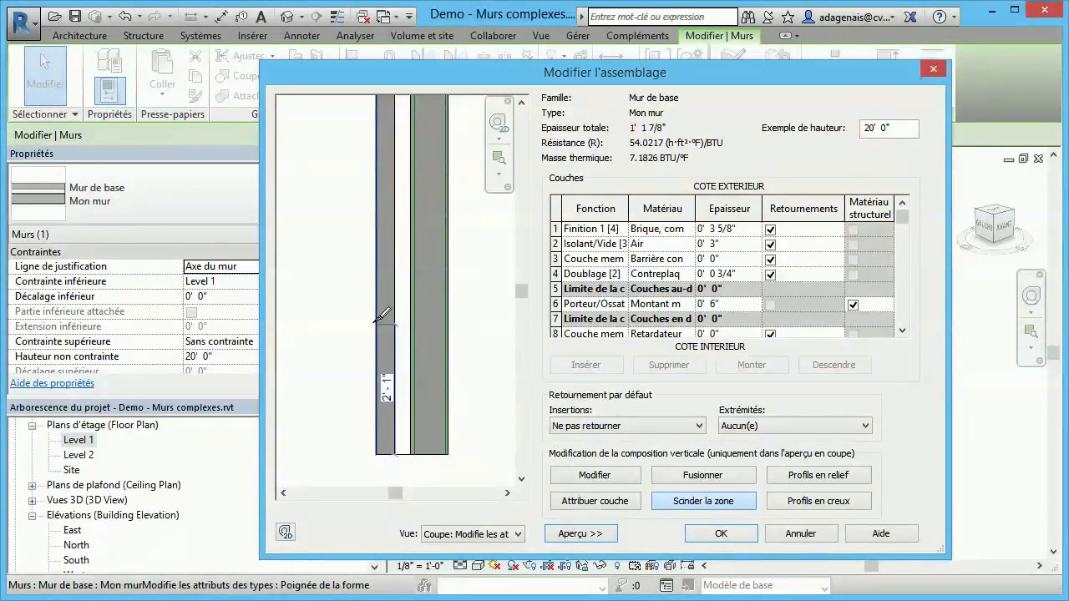
pyautogui.click(380, 235)
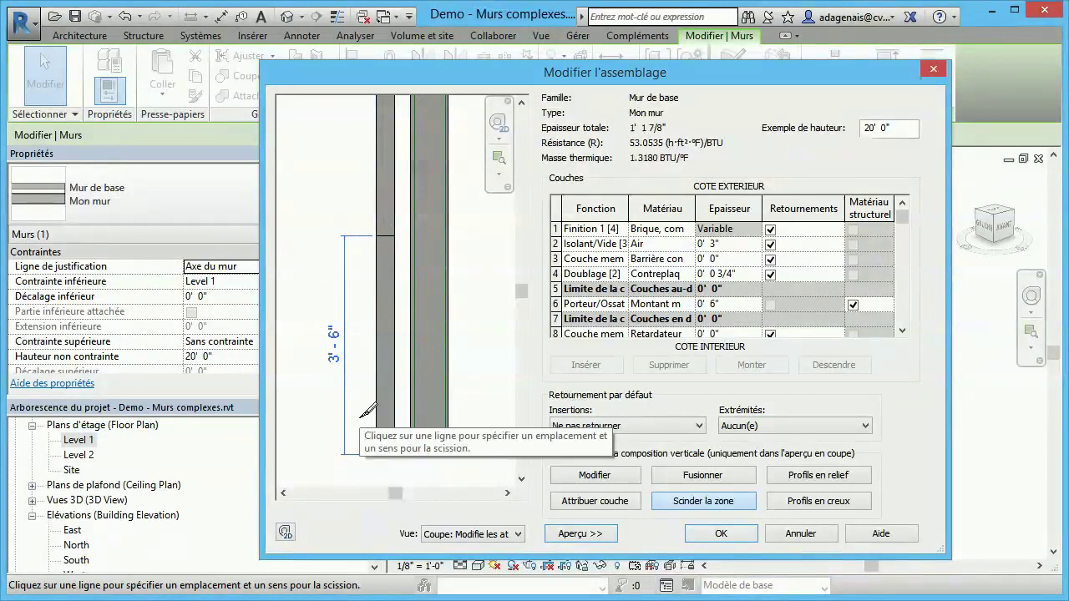
pyautogui.click(713, 504)
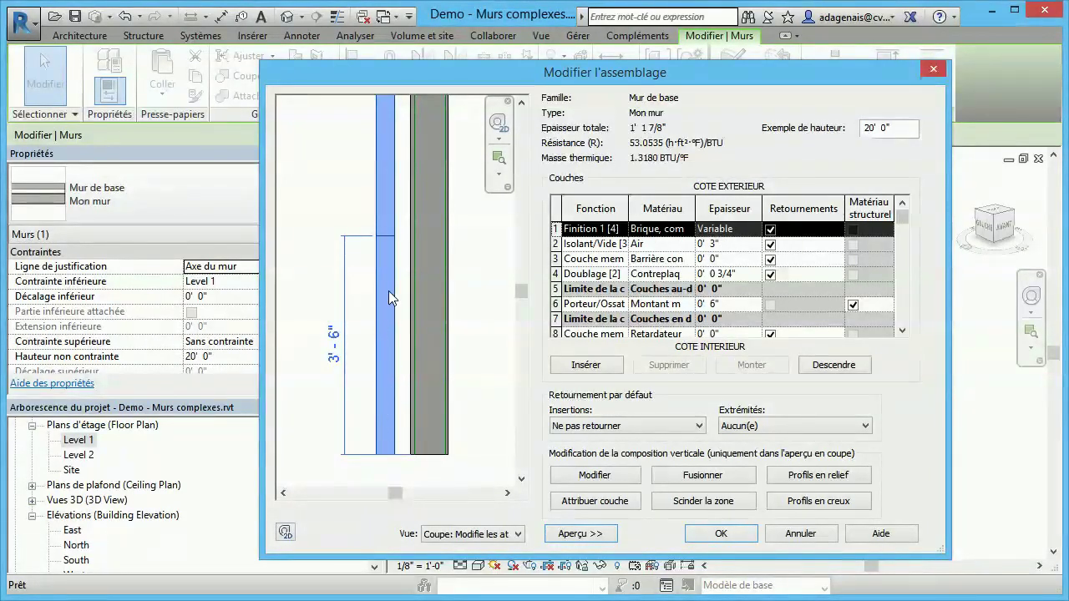
# - Insert a new layer on the exterior side, above the brick layer, with the function Finition 1 [4]
pyautogui.click(587, 367)
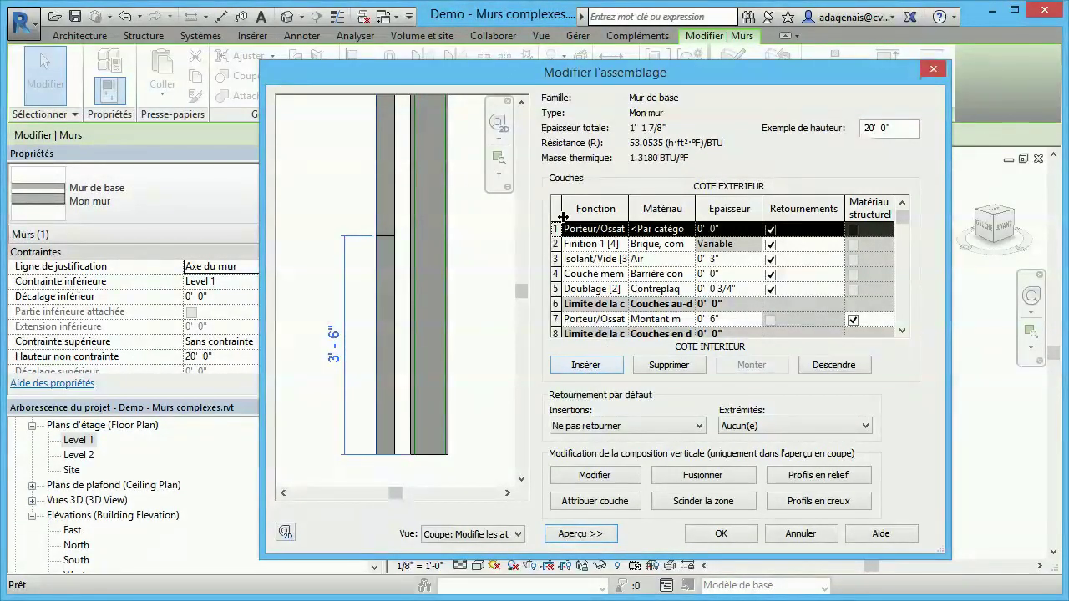
pyautogui.click(617, 231)
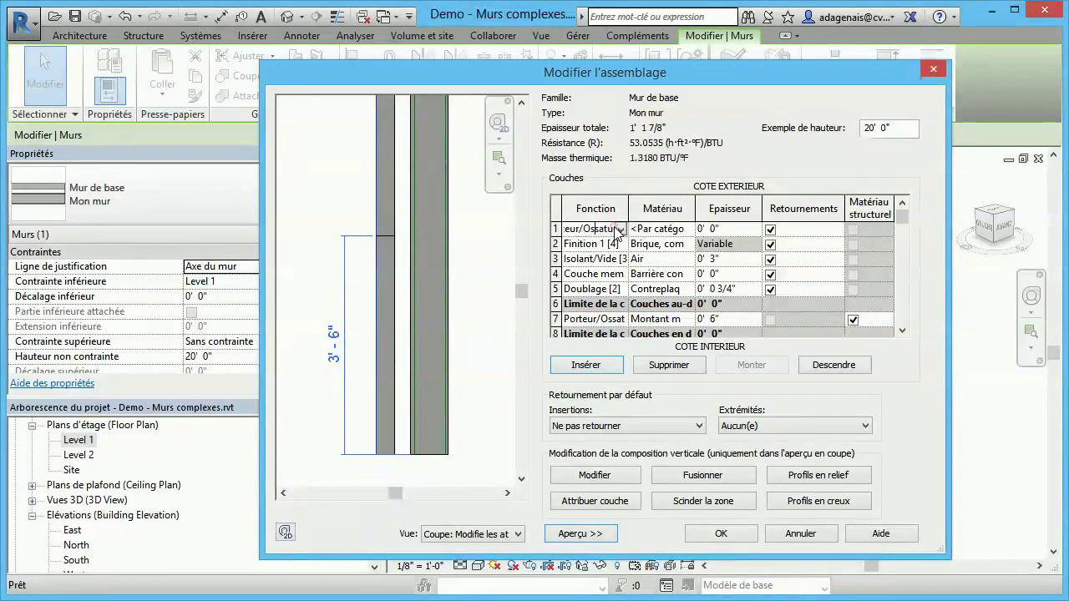
pyautogui.click(620, 230)
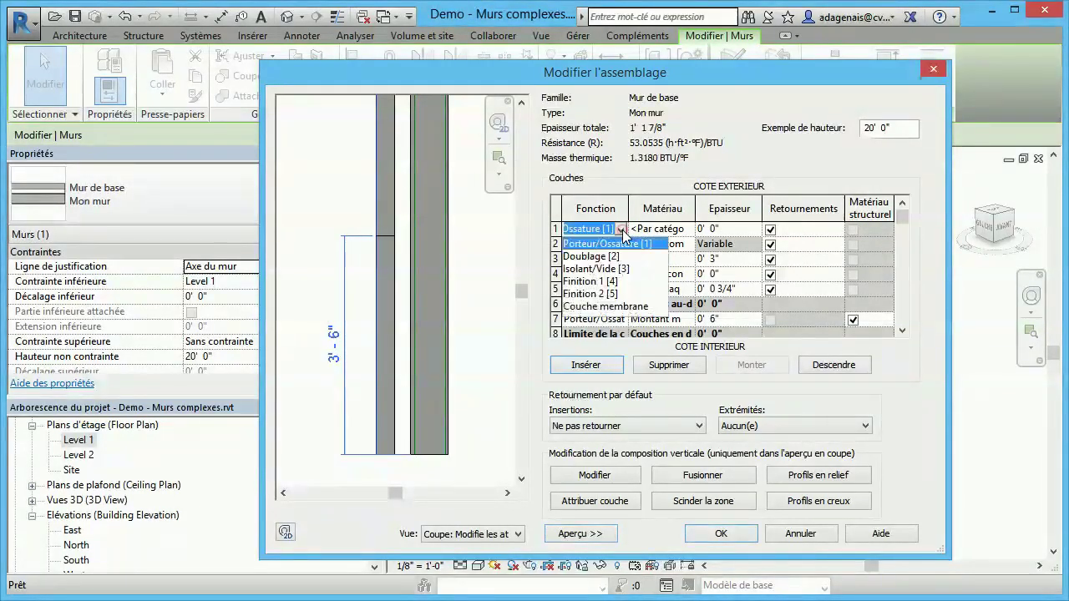
pyautogui.click(586, 282)
# - Search the materials for "bloc" and choose Blocs de maçonnerie en béton from the Autodesk library for the new layer
pyautogui.click(678, 230)
pyautogui.click(688, 230)
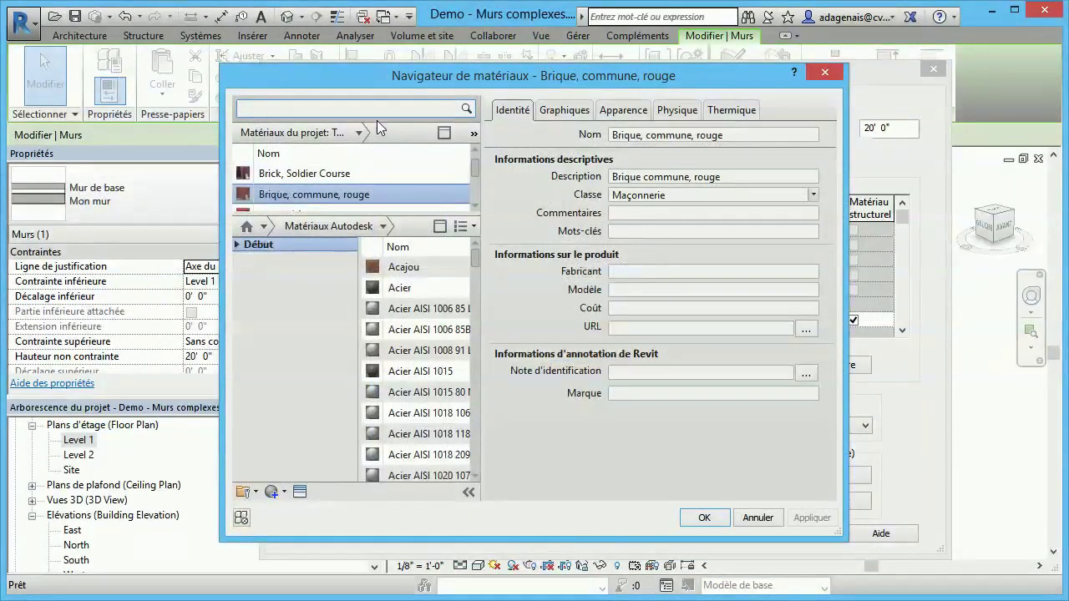
pyautogui.write('bloc')
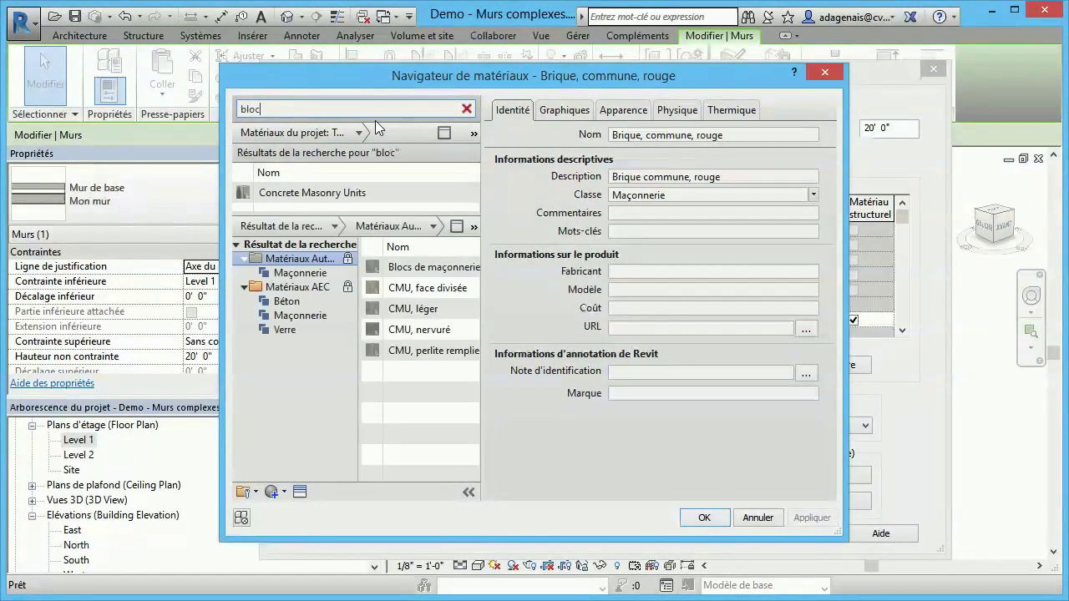
pyautogui.click(454, 267)
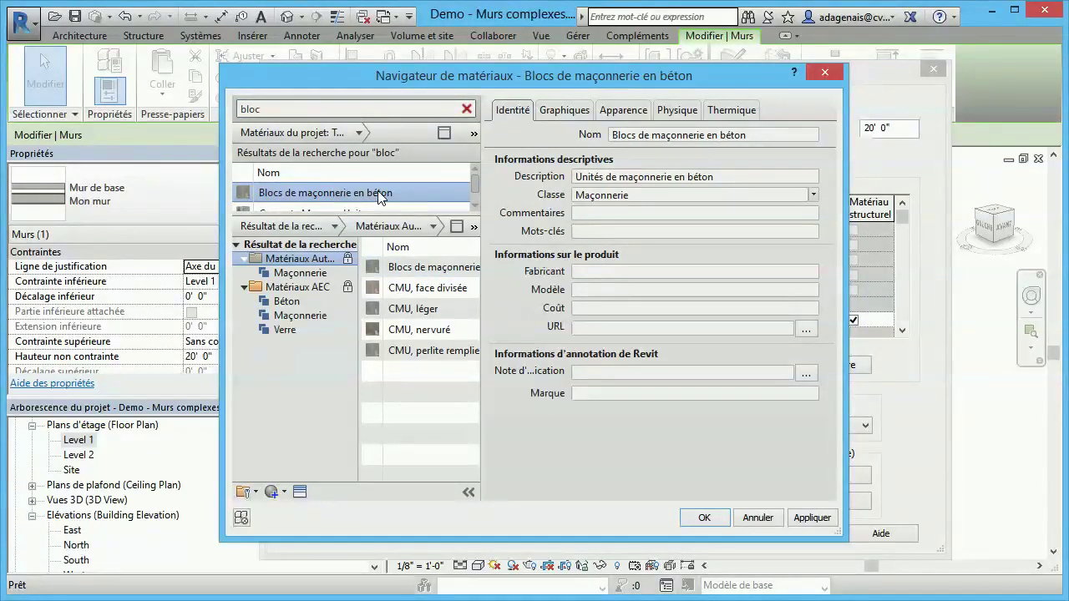
# - Give the concrete block material the Block 8x16 model pattern as its surface pattern and apply the material to the new layer
pyautogui.click(565, 111)
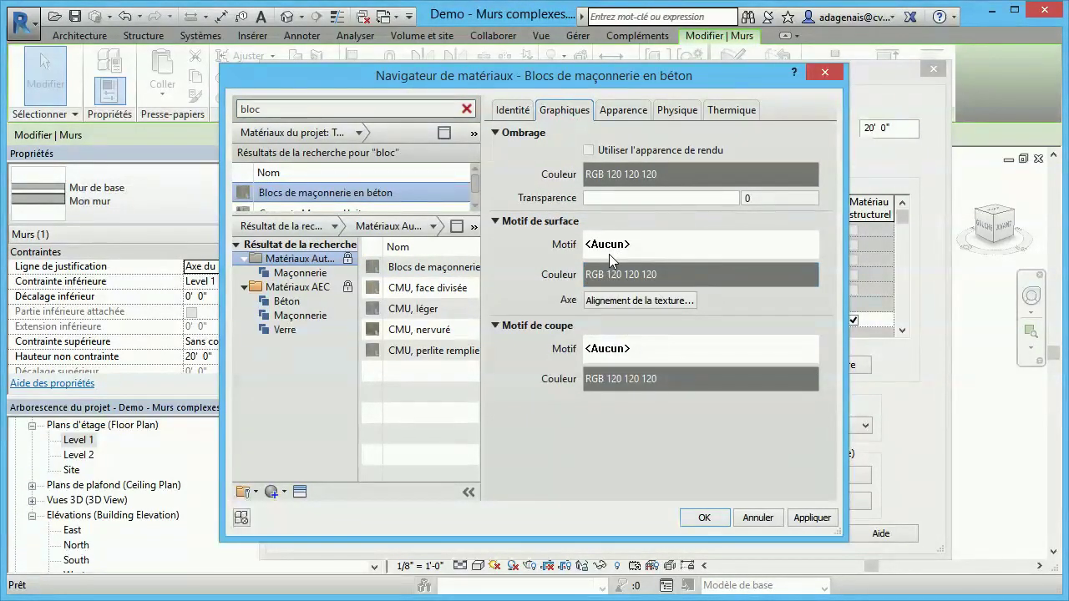
pyautogui.click(683, 244)
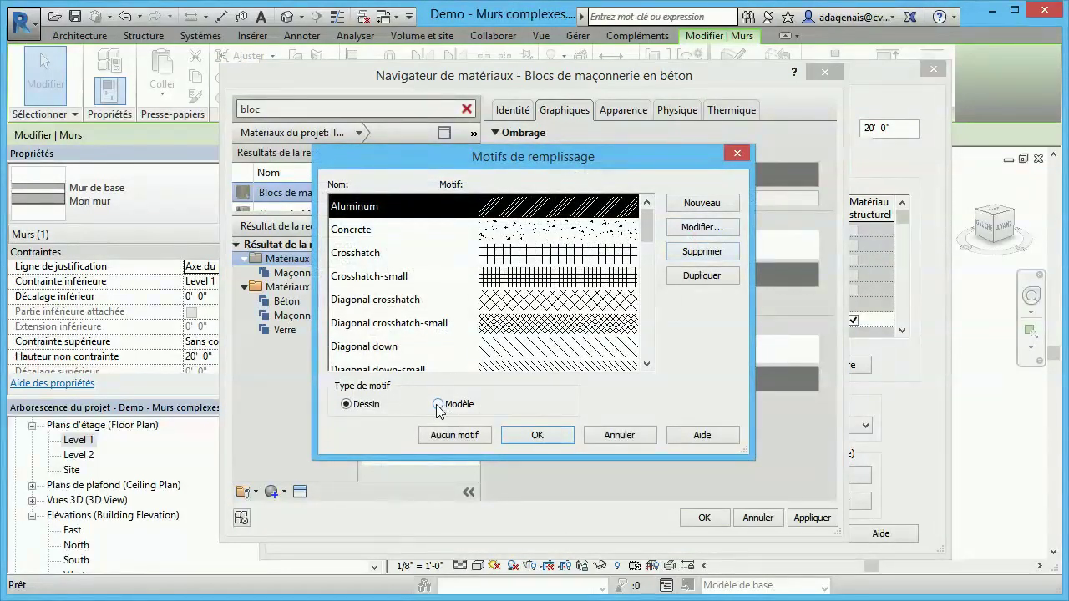
pyautogui.click(437, 404)
pyautogui.moveTo(648, 236); pyautogui.dragTo(649, 261)
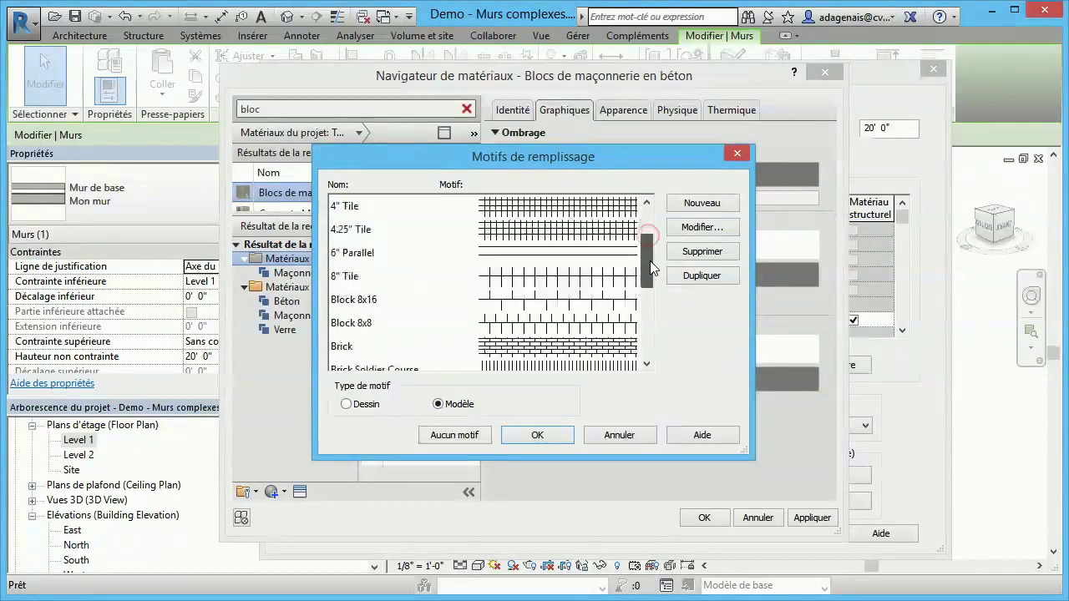
pyautogui.click(504, 298)
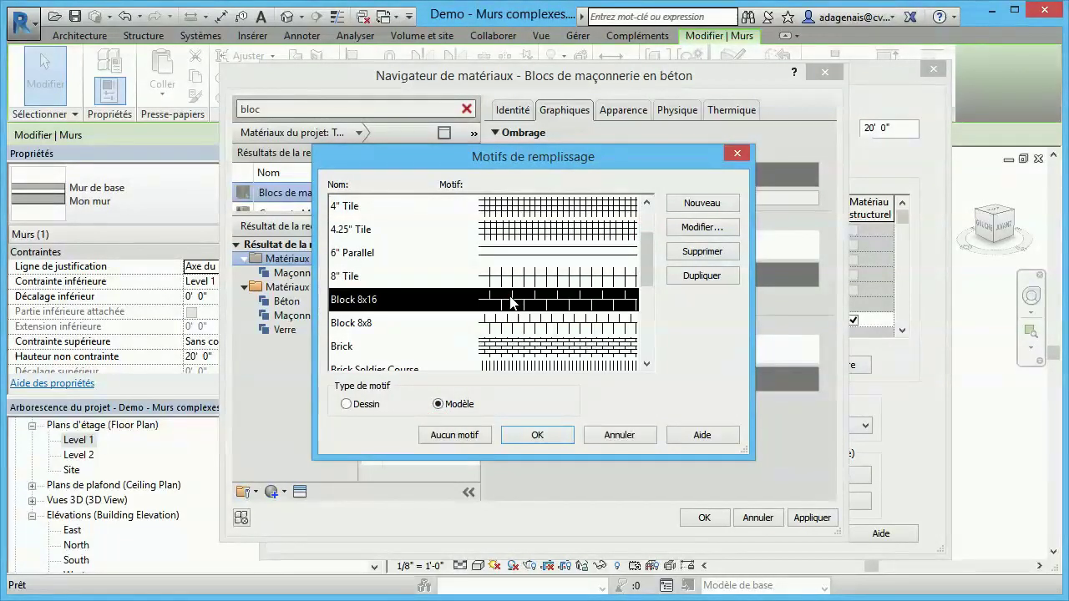
pyautogui.click(554, 435)
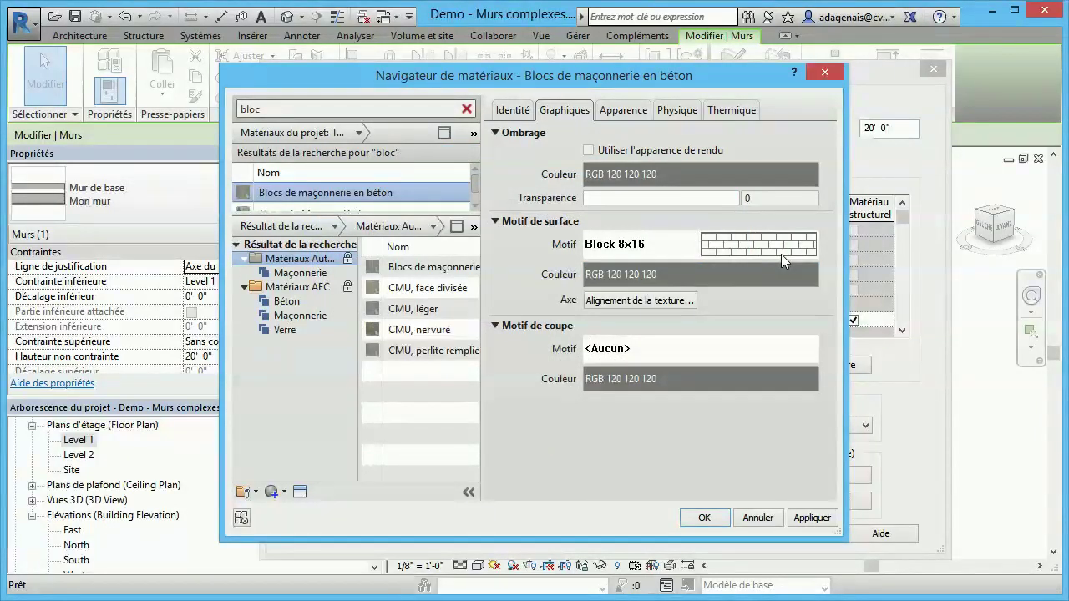
pyautogui.scroll(-1, 353, 192)
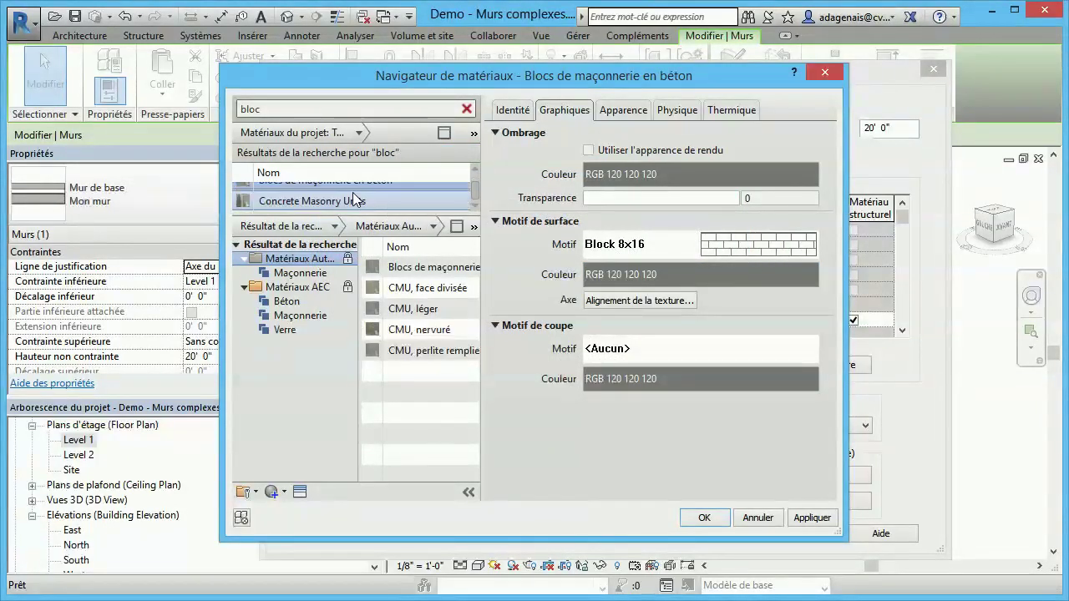
pyautogui.click(704, 518)
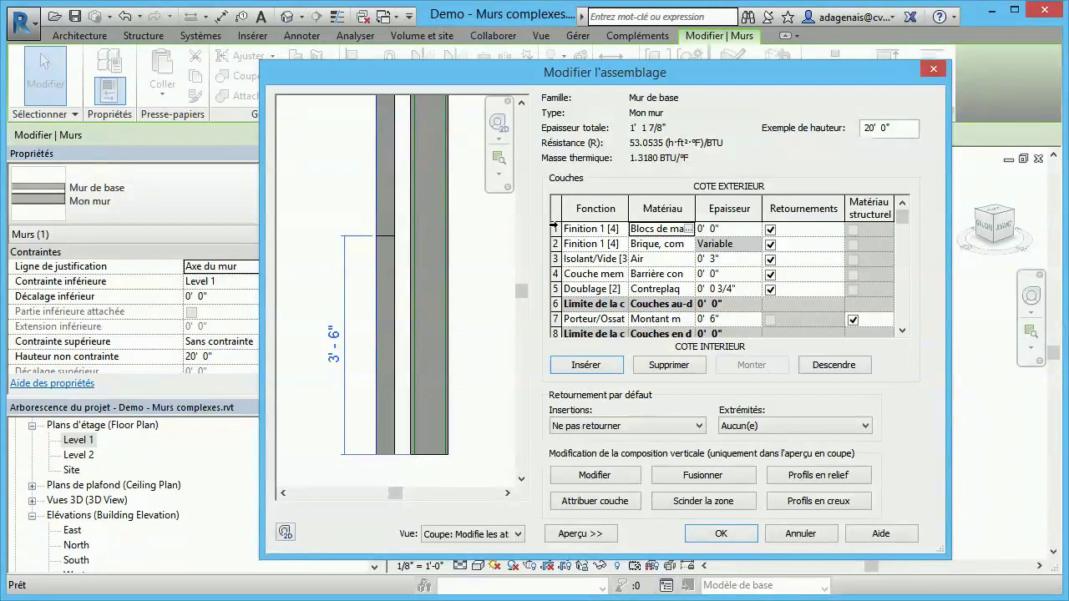
# - Assign the concrete block layer to the exterior region below the split in the section preview and accept the wall type changes
pyautogui.click(554, 227)
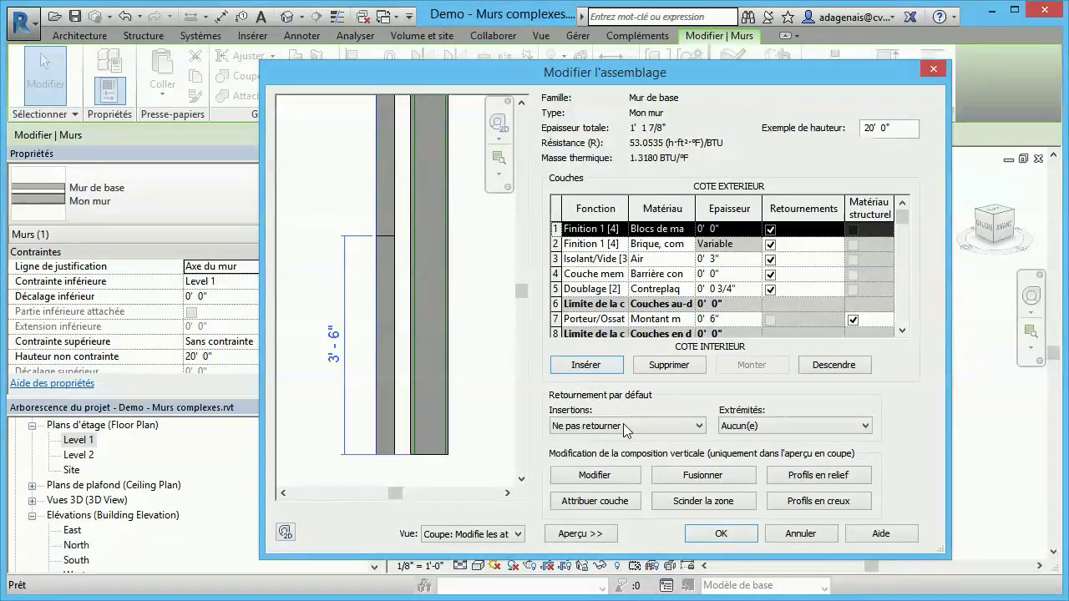
pyautogui.click(618, 501)
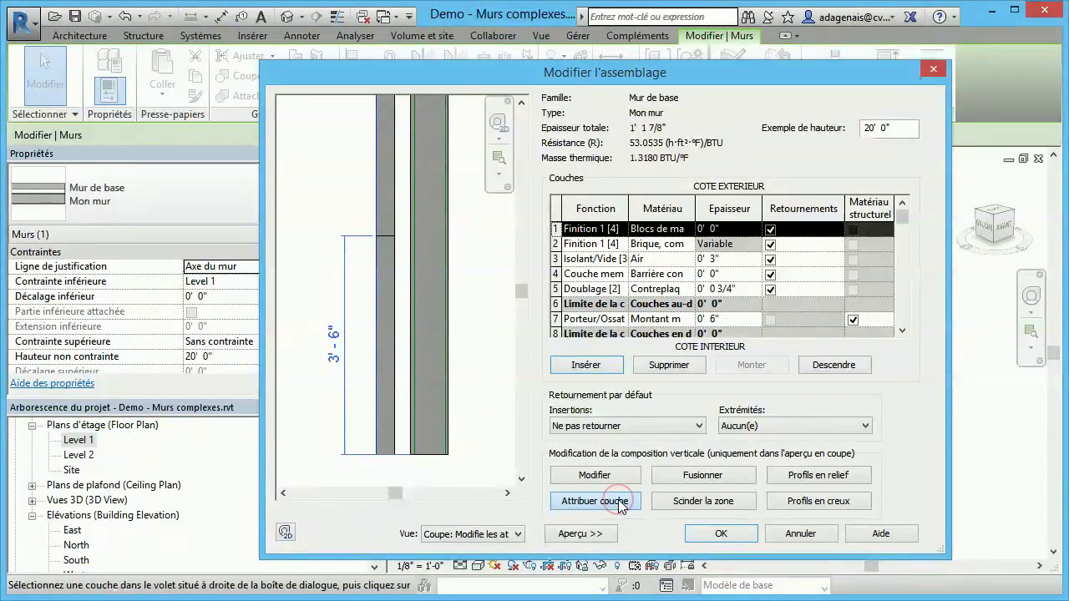
pyautogui.click(376, 307)
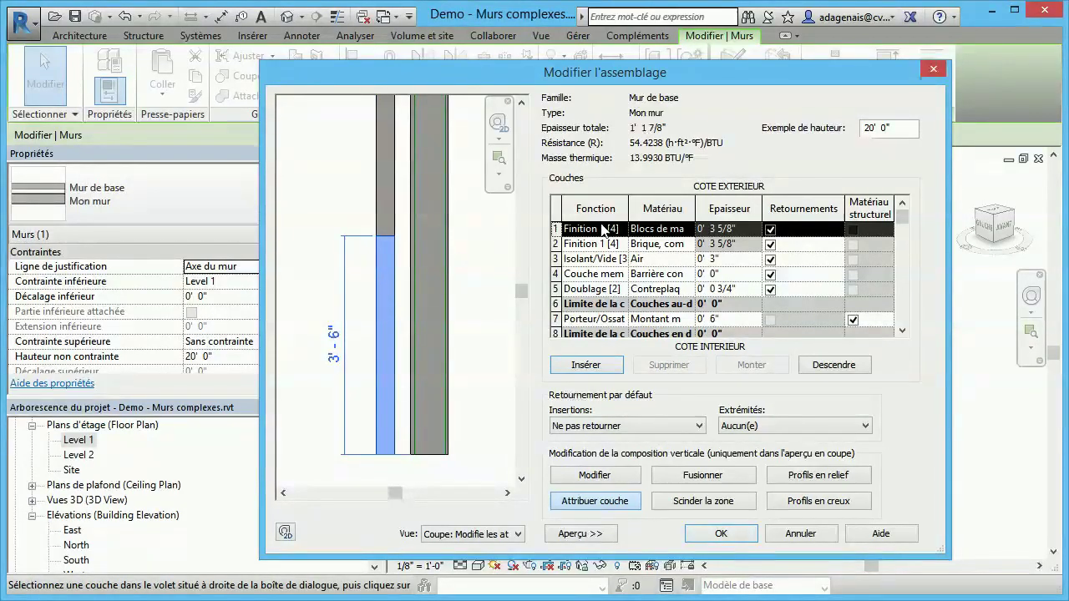
pyautogui.click(612, 508)
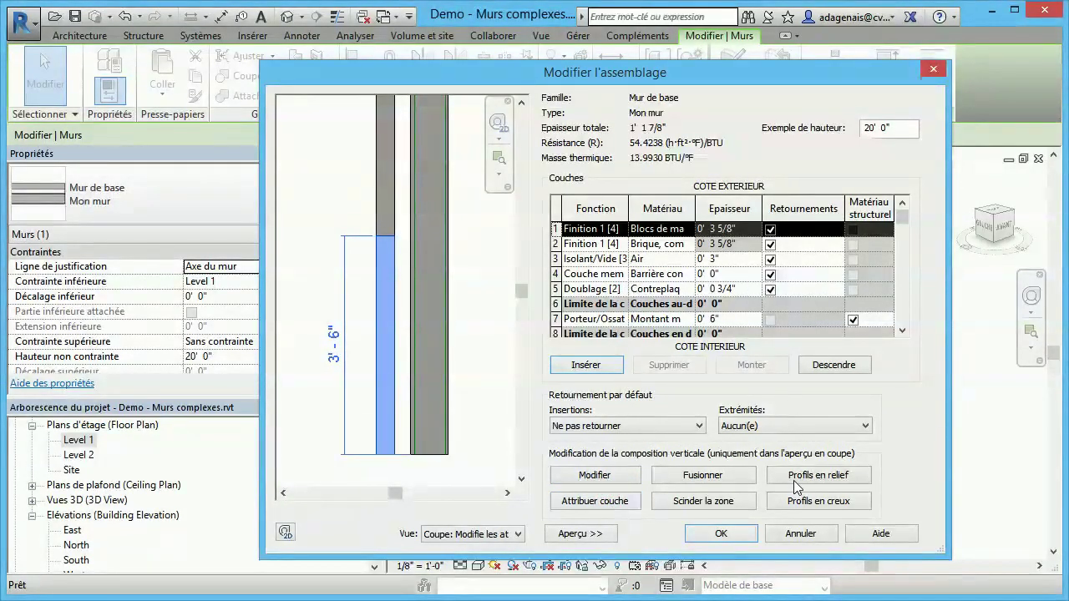
pyautogui.click(722, 534)
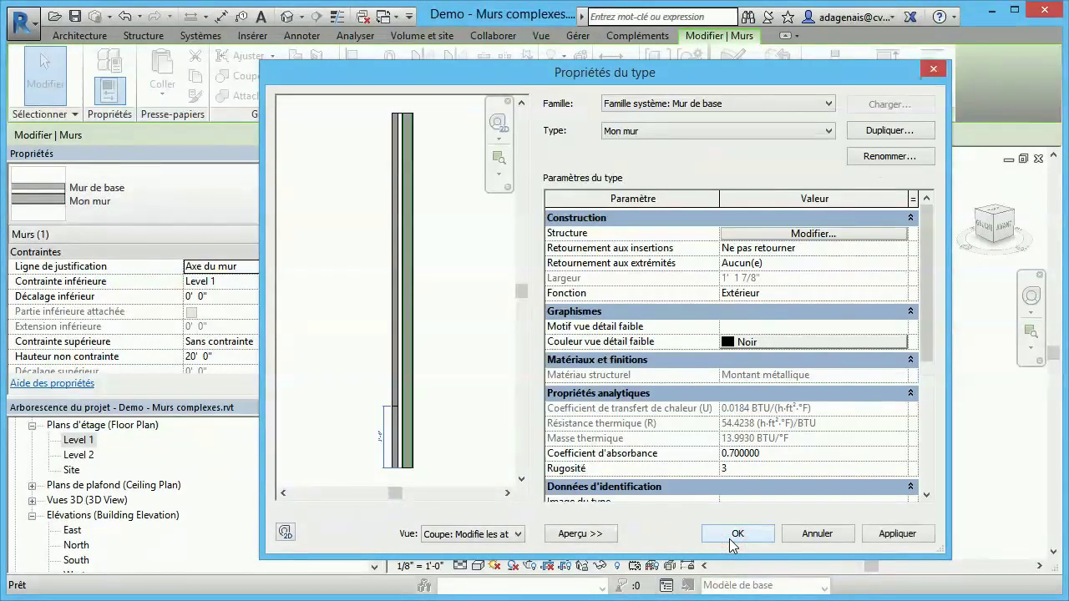
pyautogui.click(735, 536)
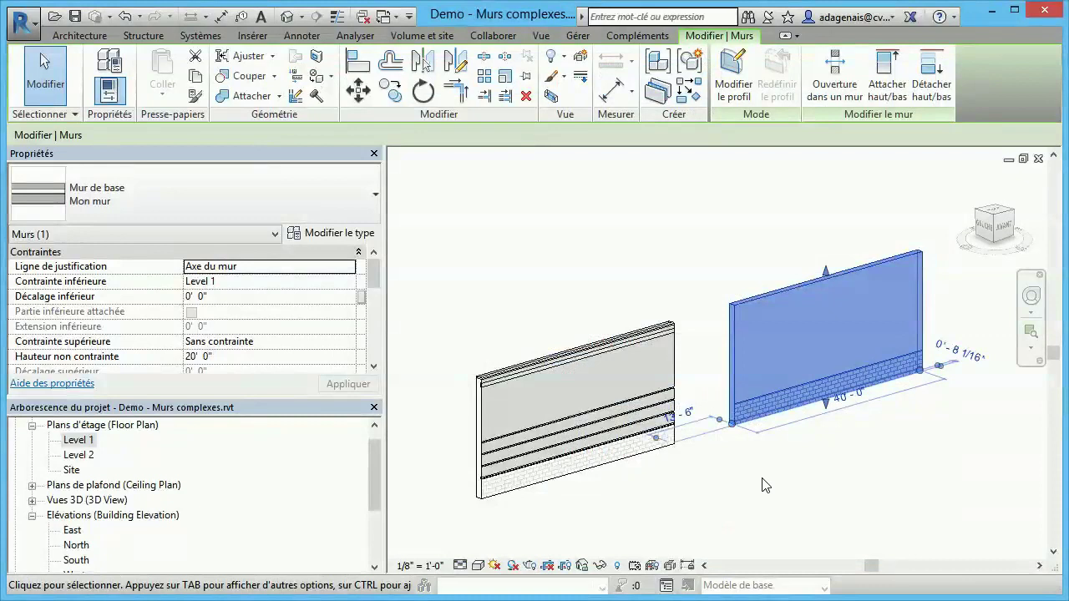
pyautogui.click(765, 485)
# - Reopen the Mon mur wall type's layer assembly for editing with the wall base shown in the section preview
pyautogui.scroll(5, 758, 477)
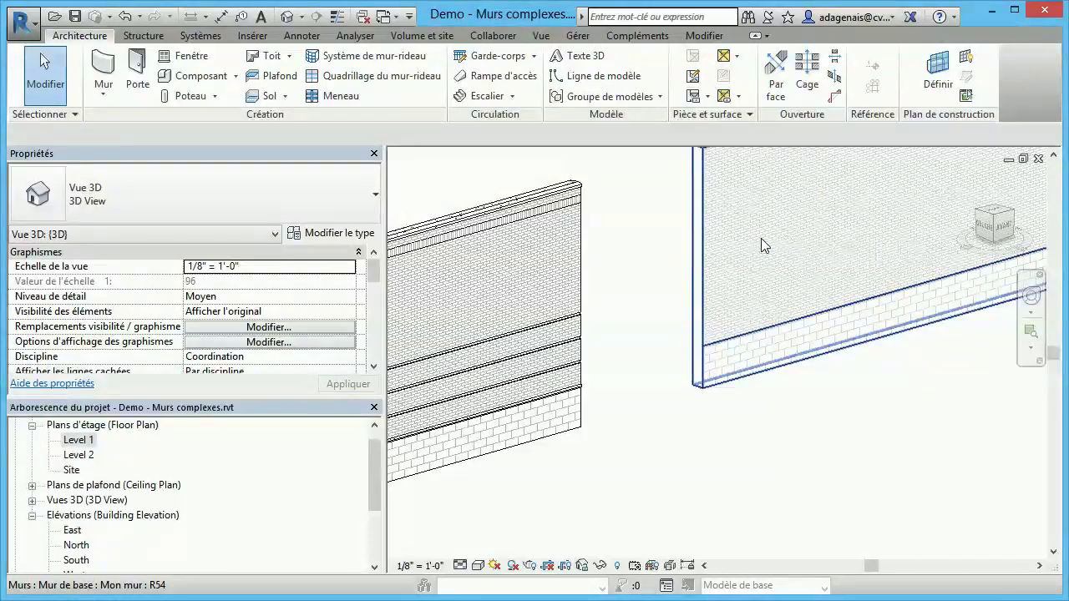
pyautogui.scroll(-3, 797, 376)
pyautogui.moveTo(798, 384); pyautogui.dragTo(853, 407, button='middle')
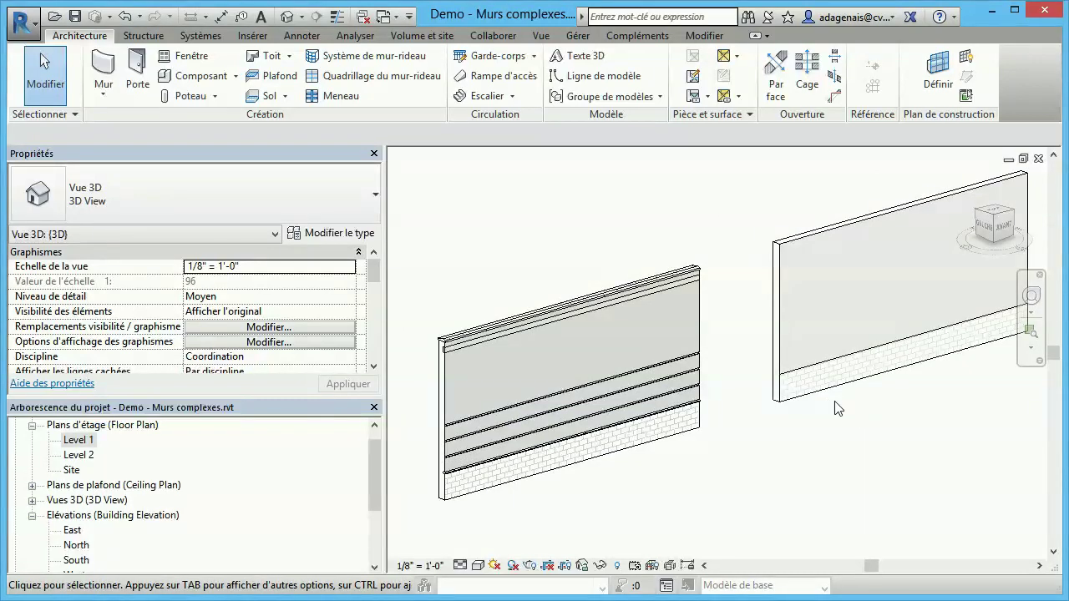
pyautogui.click(797, 386)
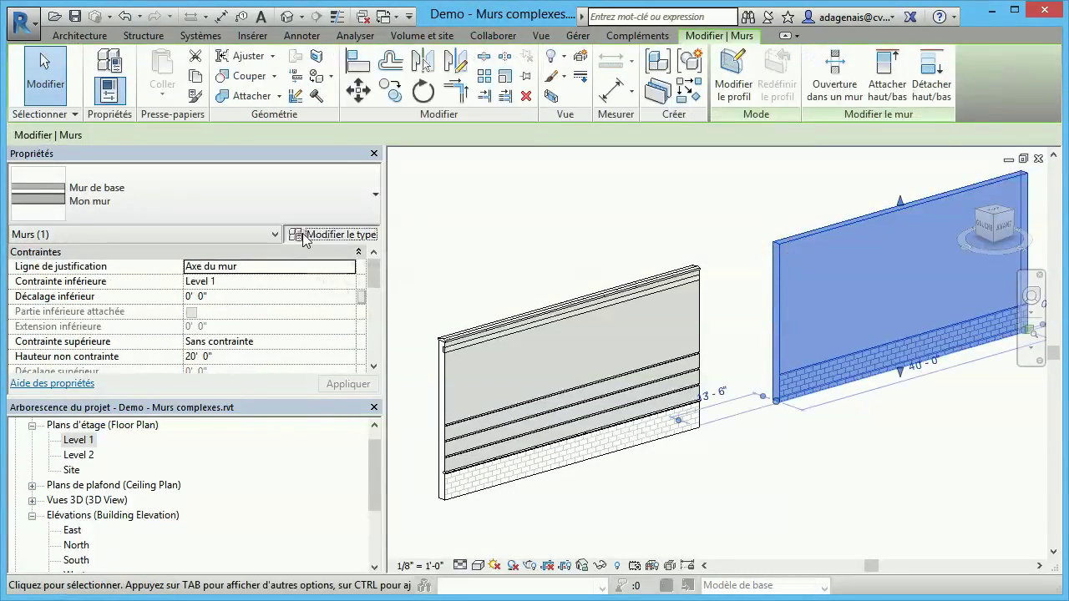
pyautogui.click(317, 233)
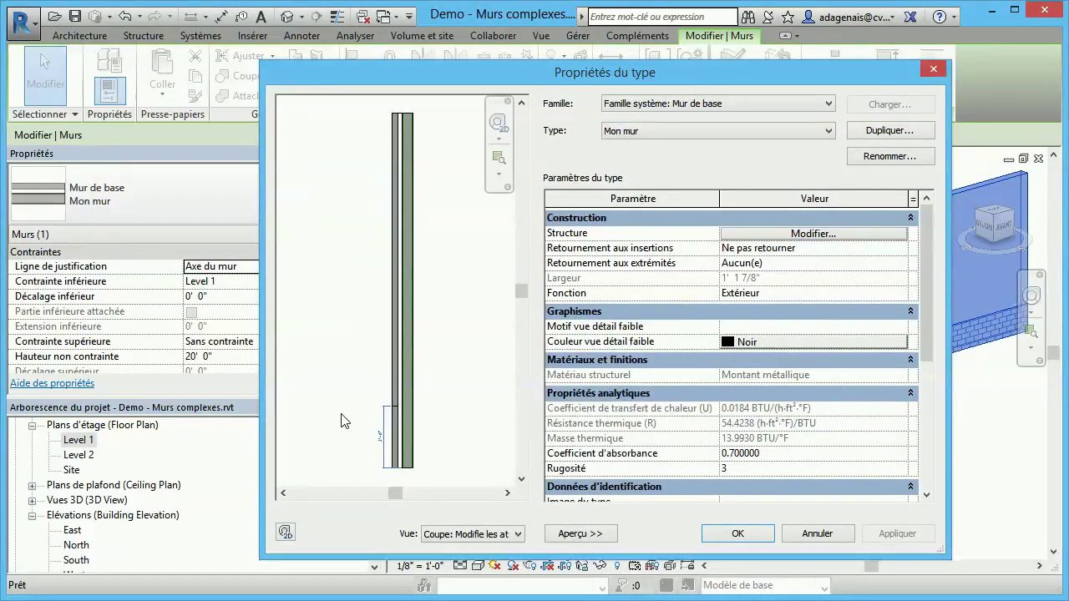
pyautogui.click(813, 235)
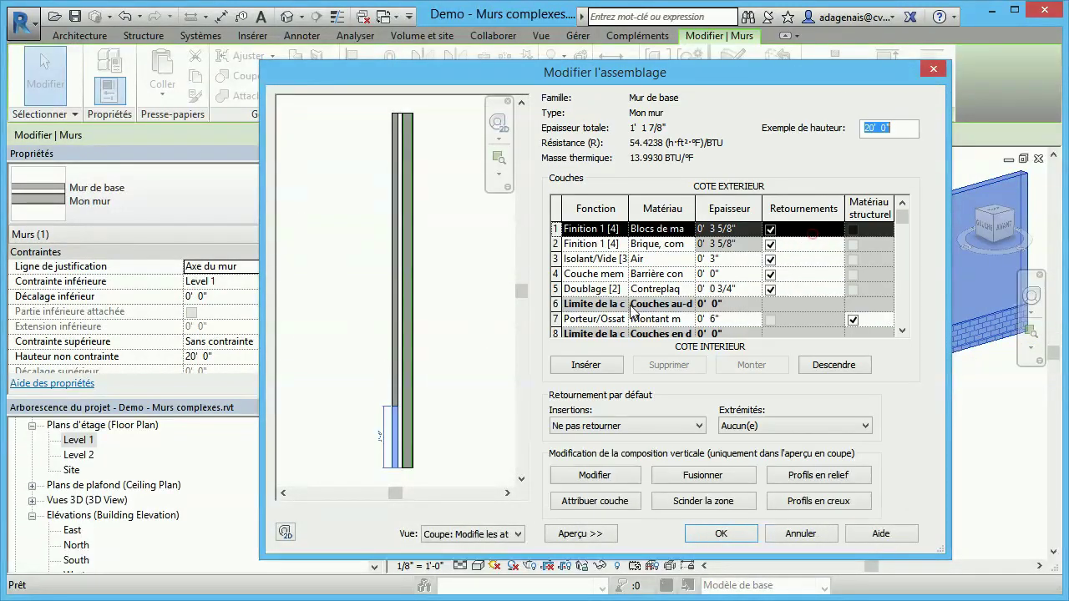
pyautogui.scroll(3, 423, 455)
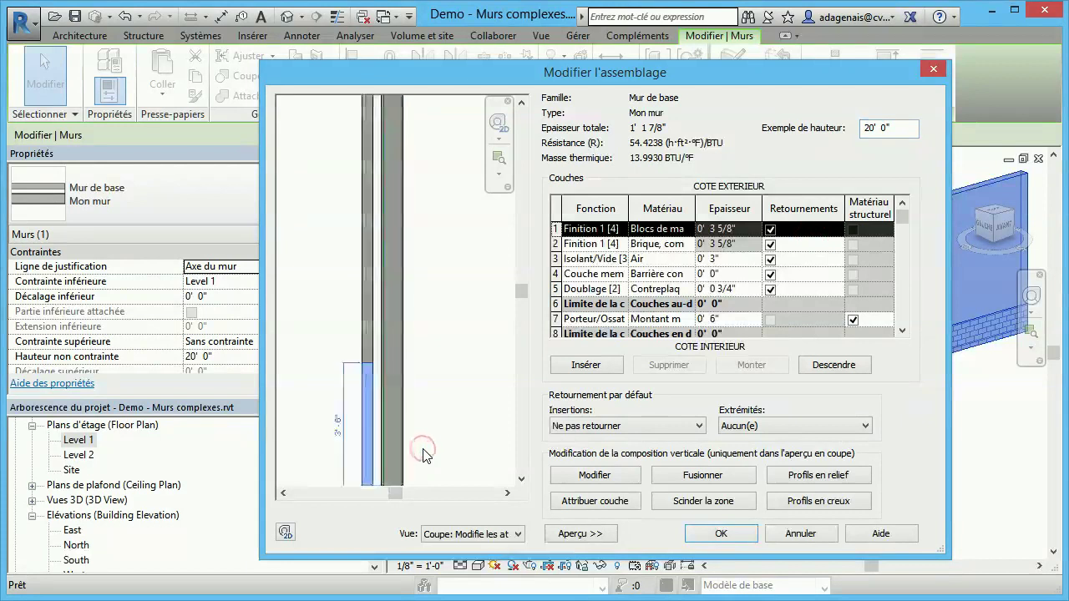
pyautogui.moveTo(420, 448); pyautogui.dragTo(473, 365, button='middle')
pyautogui.scroll(2, 463, 372)
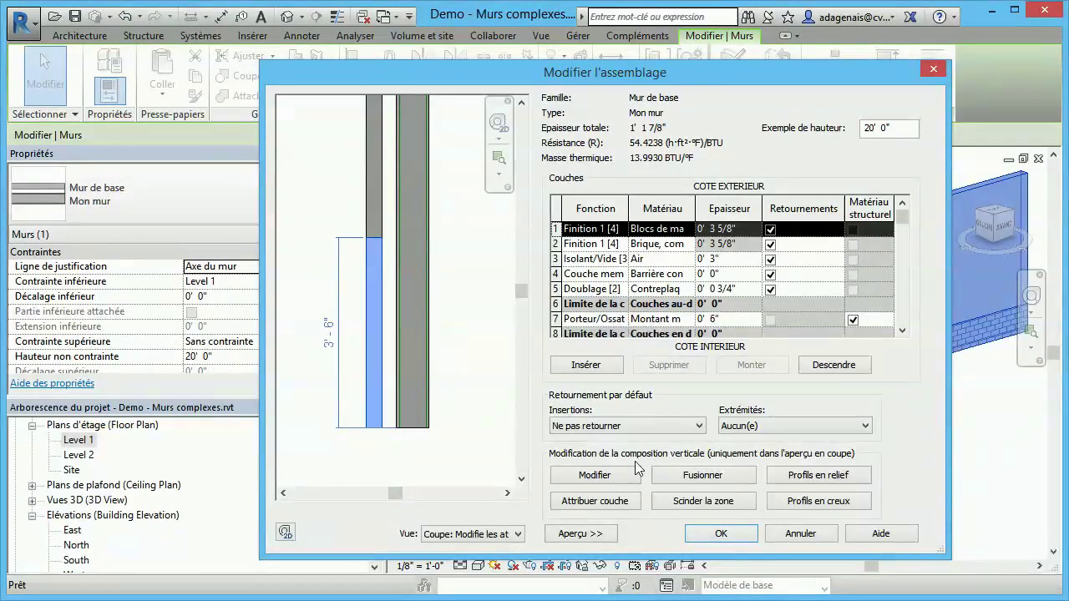
# - Modify the boundary between the block and brick finishes to sit 4'-0" above the wall base
pyautogui.click(615, 478)
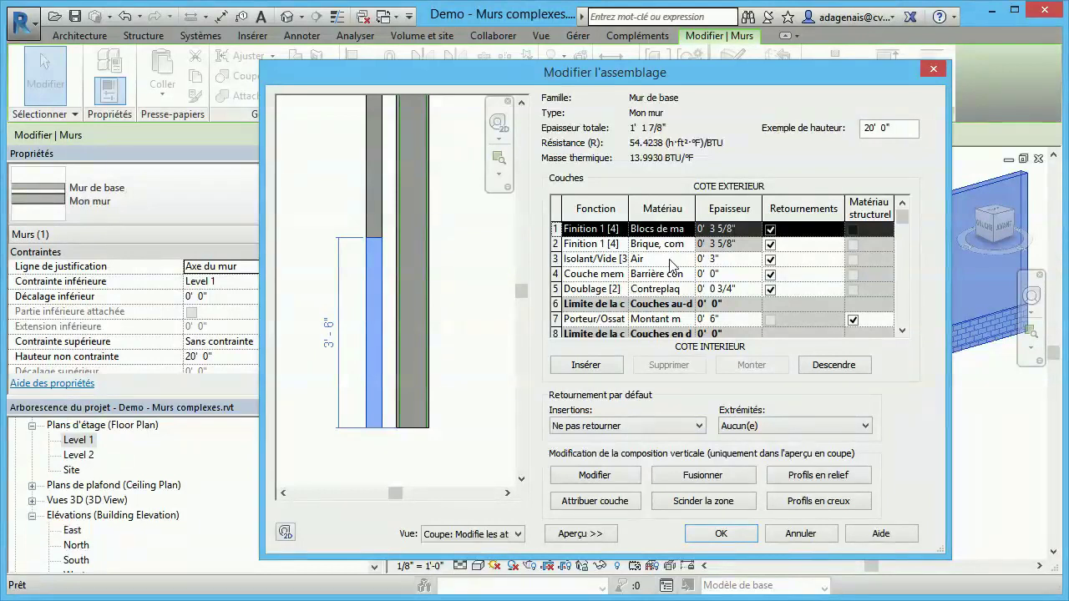
pyautogui.click(590, 475)
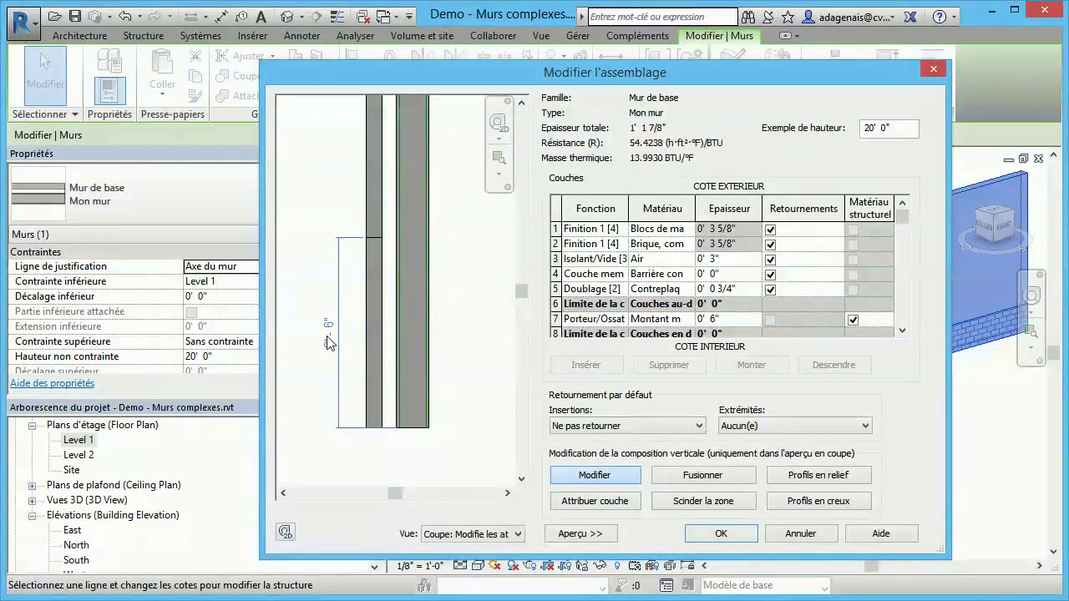
pyautogui.click(375, 242)
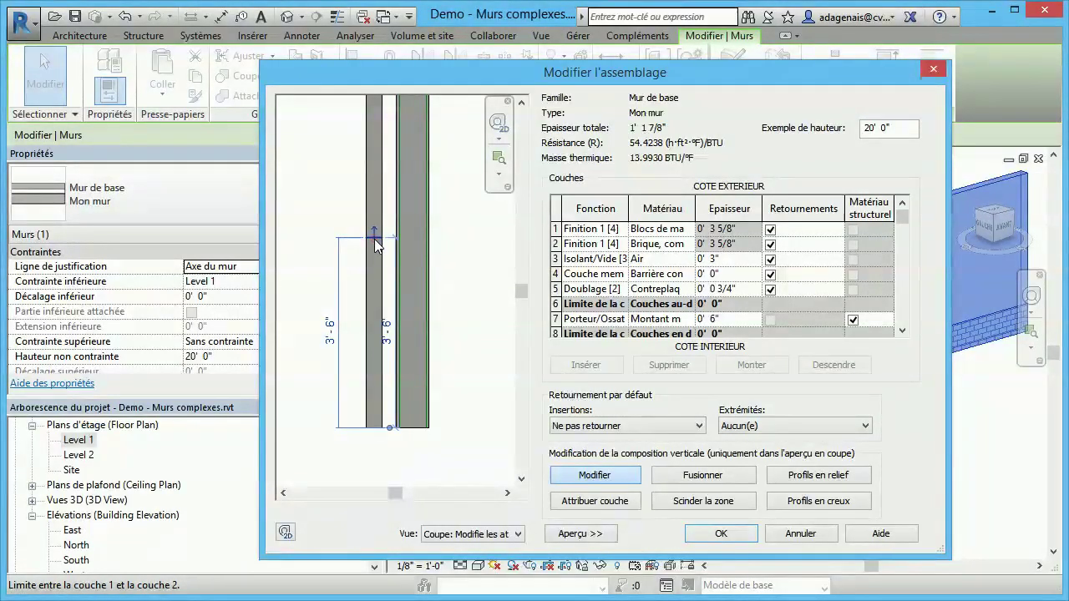
pyautogui.click(330, 334)
pyautogui.write('4')
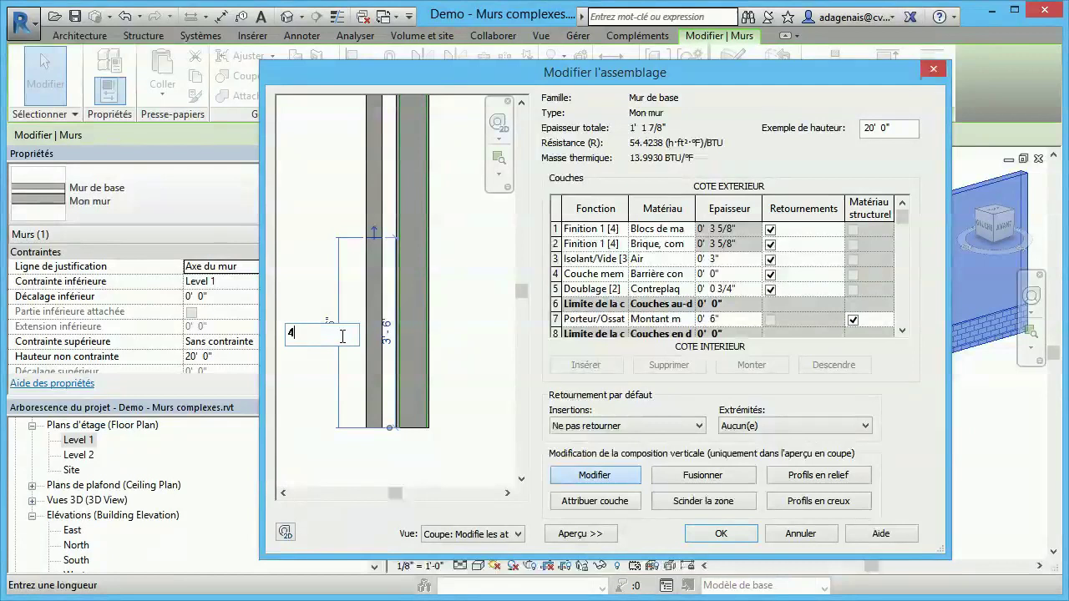
pyautogui.press('Return')
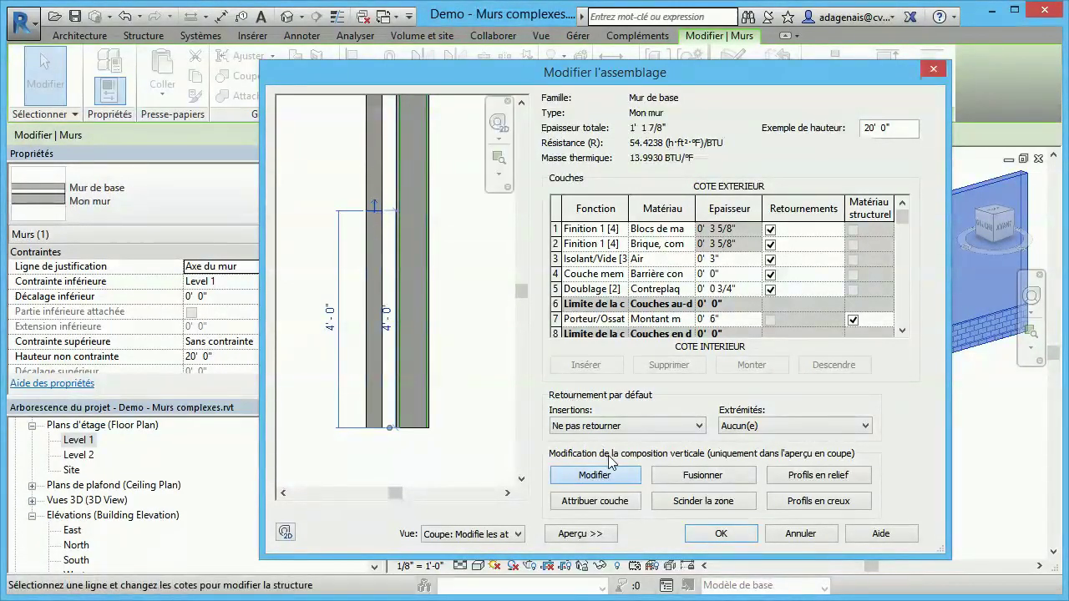
pyautogui.click(613, 479)
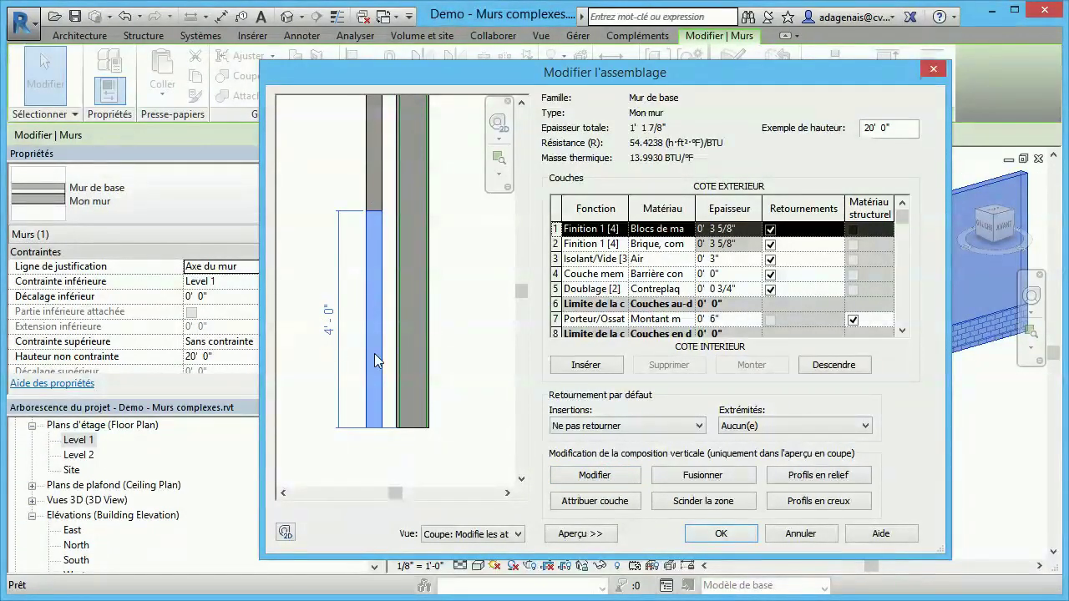
# - Set the block and brick boundary height back to 3'-6" above the wall base and accept the wall type changes
pyautogui.click(597, 475)
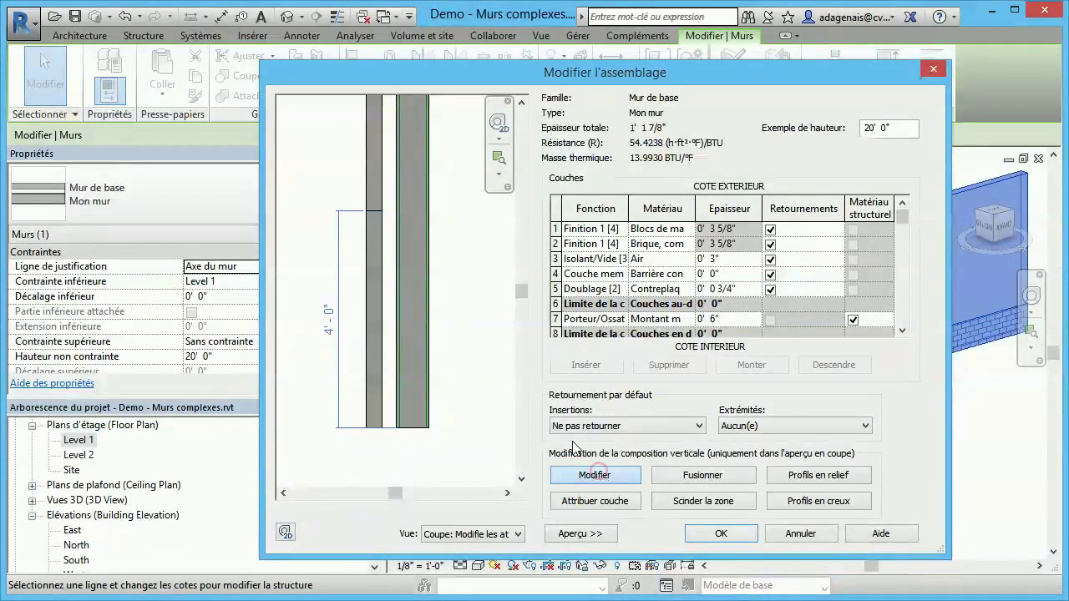
pyautogui.click(375, 215)
pyautogui.click(329, 319)
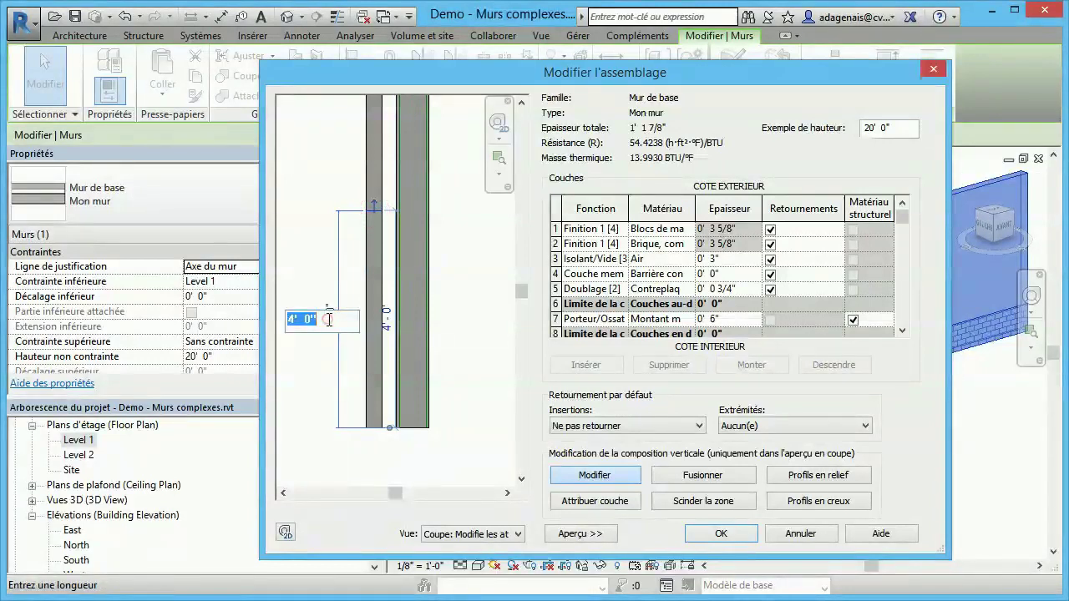
pyautogui.write('3 6')
pyautogui.press('Return')
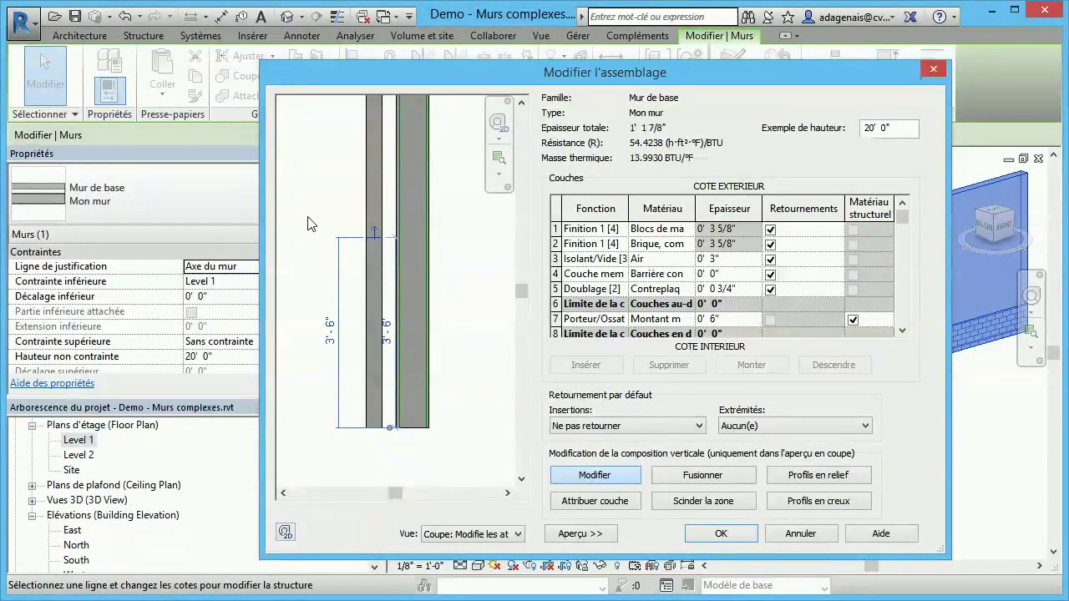
pyautogui.click(723, 534)
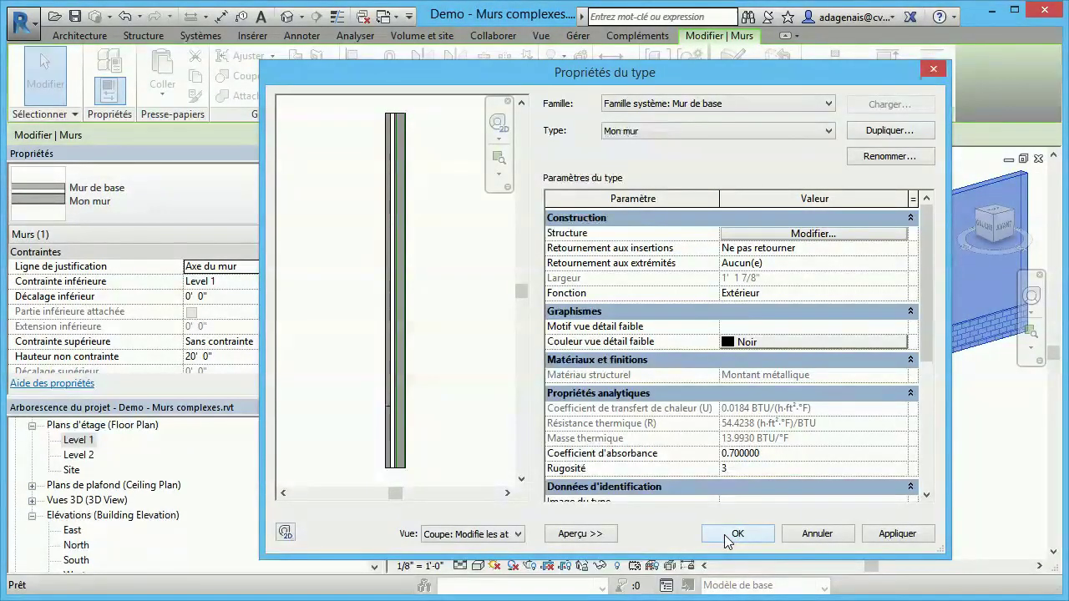
pyautogui.click(728, 536)
pyautogui.click(819, 439)
pyautogui.scroll(5, 823, 437)
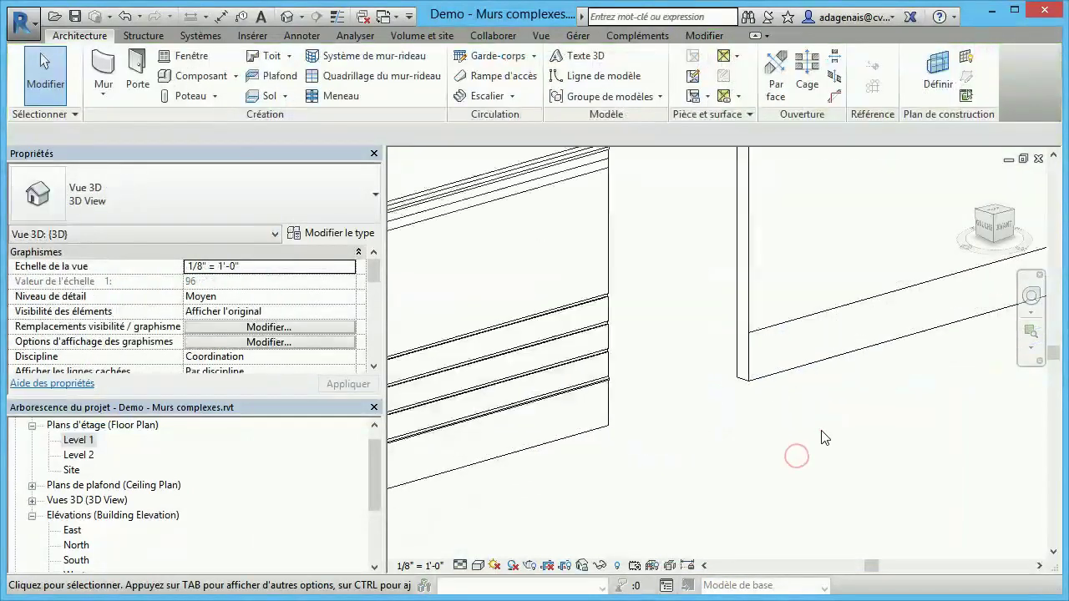
pyautogui.scroll(-5, 797, 406)
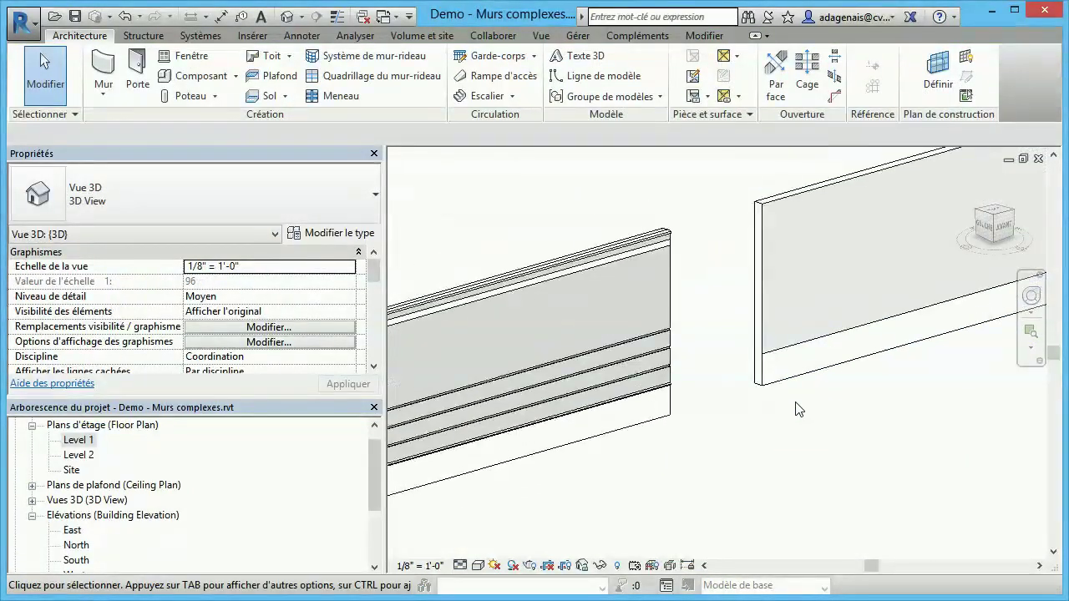
pyautogui.scroll(-1, 742, 465)
pyautogui.moveTo(739, 462); pyautogui.dragTo(791, 443, button='middle')
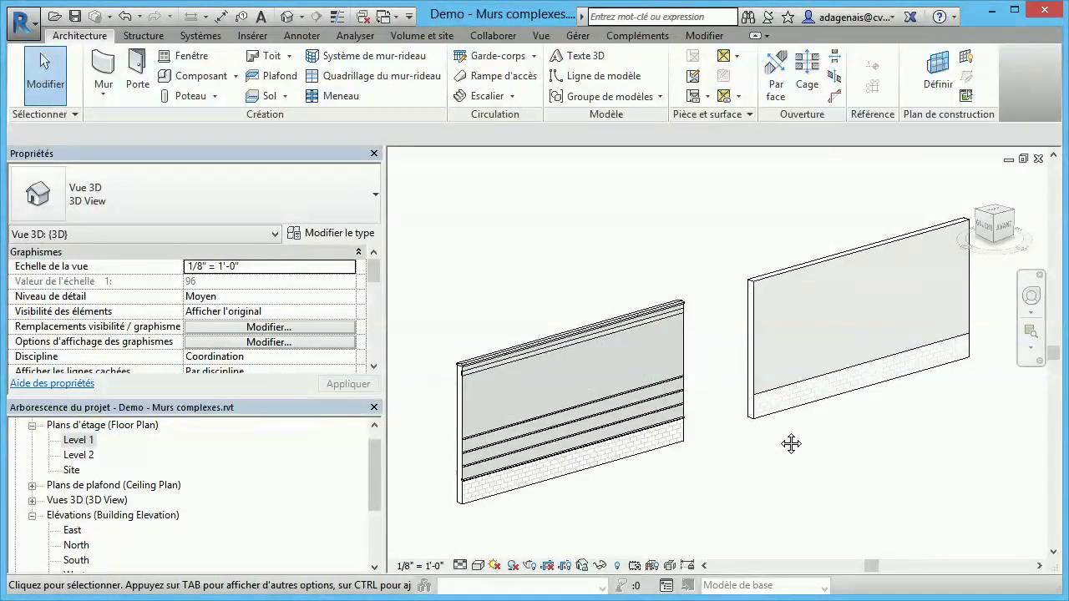